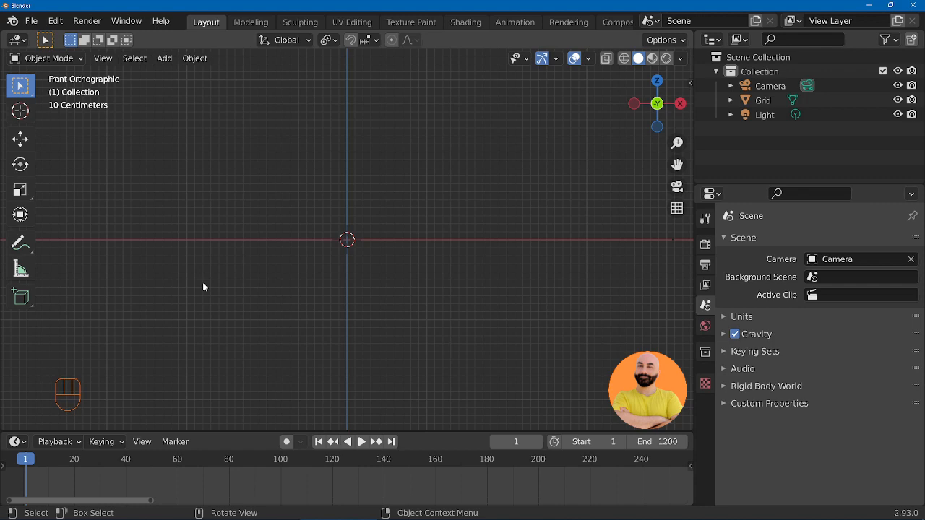
# - Add a mesh grid at the world origin with 4 X subdivisions and 2 Y subdivisions
pyautogui.hotkey('shift', 'a')
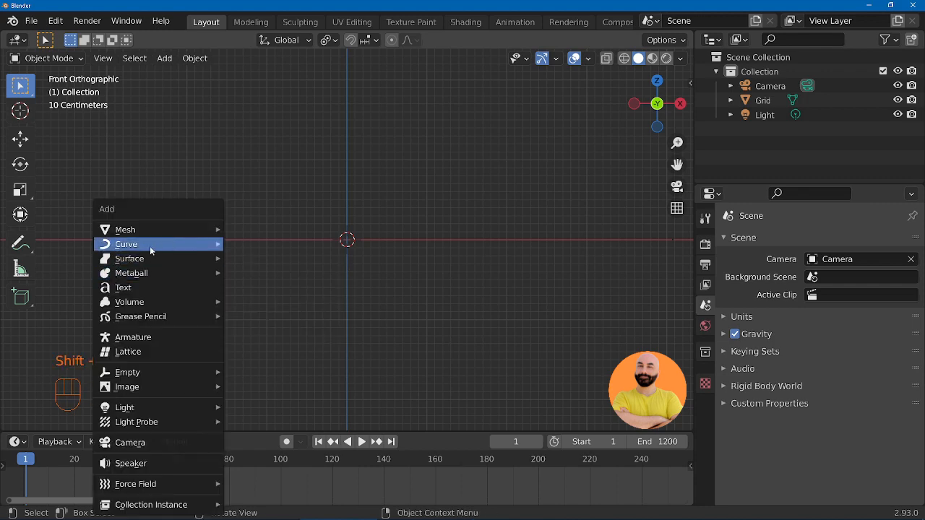
pyautogui.moveTo(147, 231)
pyautogui.click(250, 352)
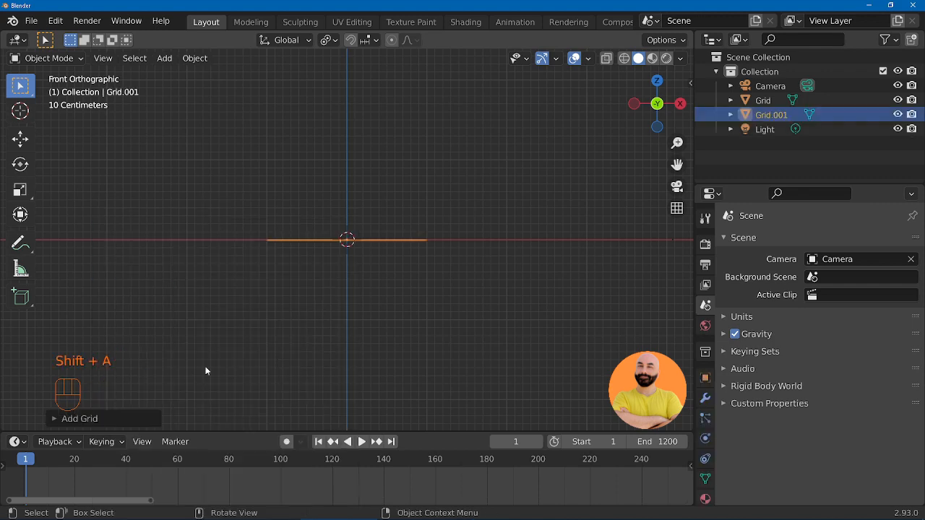
pyautogui.click(57, 419)
pyautogui.doubleClick(203, 261)
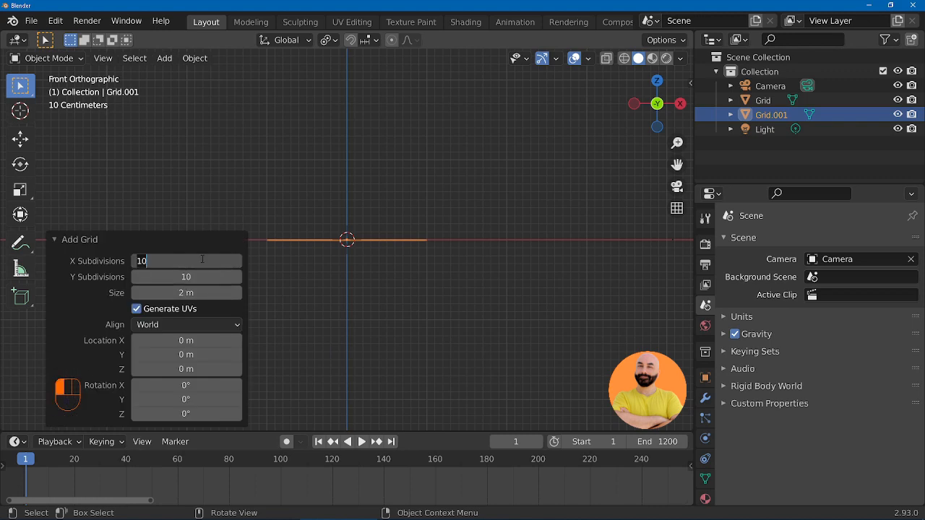
pyautogui.write('4')
pyautogui.press('Return')
pyautogui.doubleClick(194, 277)
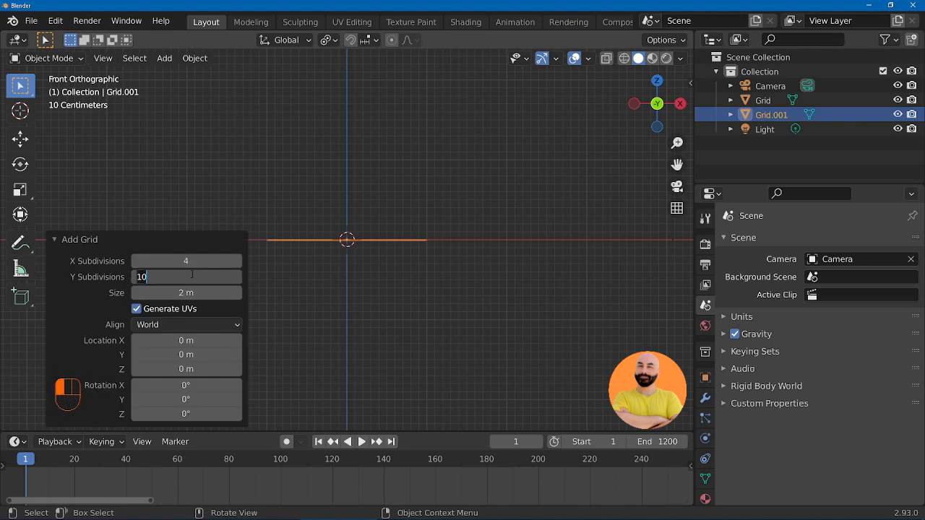
pyautogui.write('2')
pyautogui.press('Return')
pyautogui.click(57, 239)
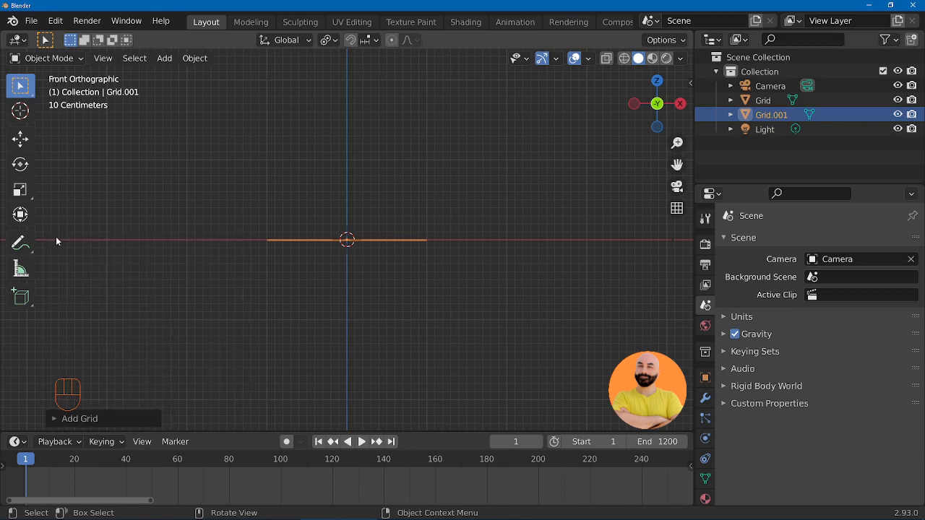
# - In Edit Mode, rotate the whole grid 90° about the X axis and scale it by 2 along X
pyautogui.press('Tab')
pyautogui.write('rx')
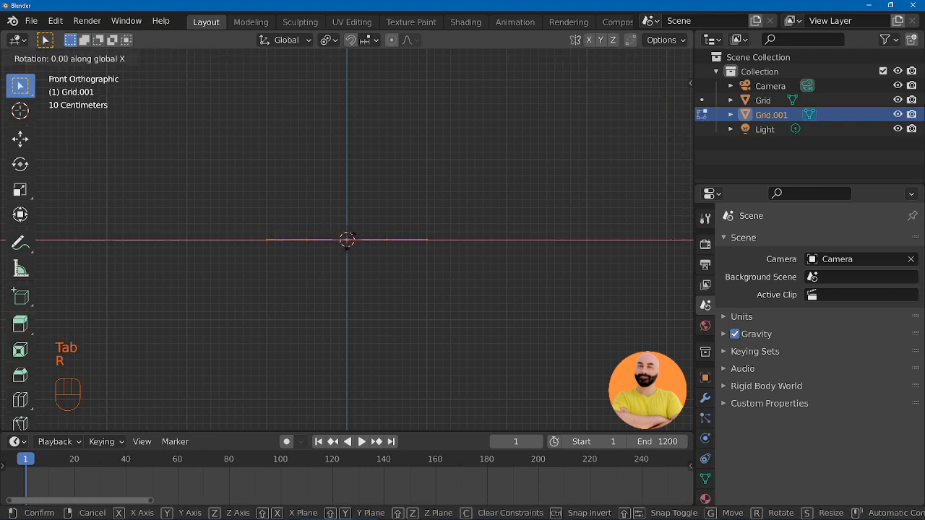
pyautogui.write('90')
pyautogui.press('Return')
pyautogui.write('s')
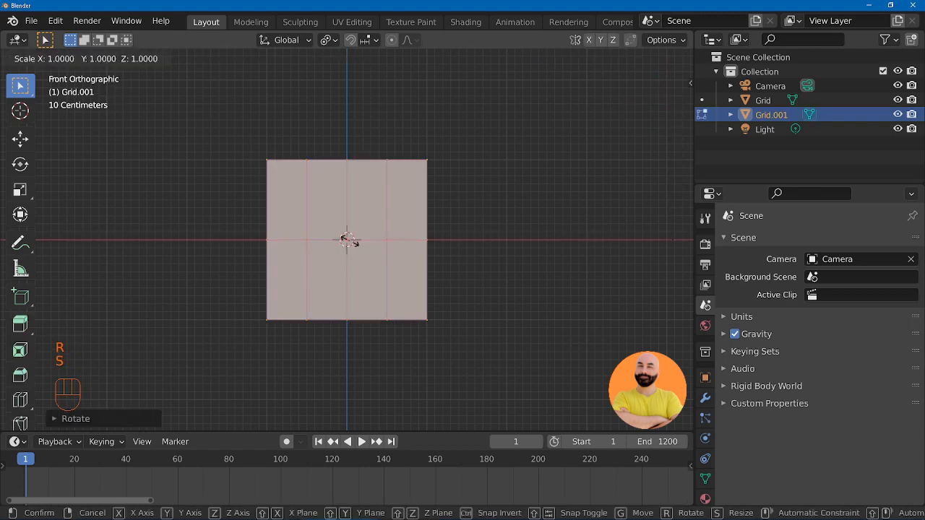
pyautogui.write('x2')
pyautogui.click(348, 241)
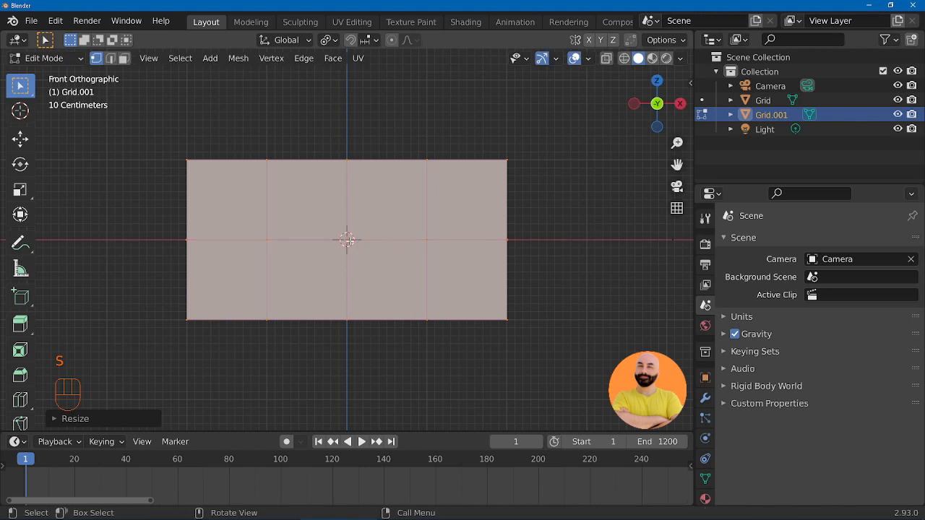
# - Delete the horizontal edges along the top and bottom rows of the grid, keeping the vertical strands
pyautogui.hotkey('alt', 'a')
pyautogui.press('b')
pyautogui.moveTo(199, 157); pyautogui.dragTo(546, 160)
pyautogui.press('b')
pyautogui.moveTo(157, 306); pyautogui.dragTo(551, 334)
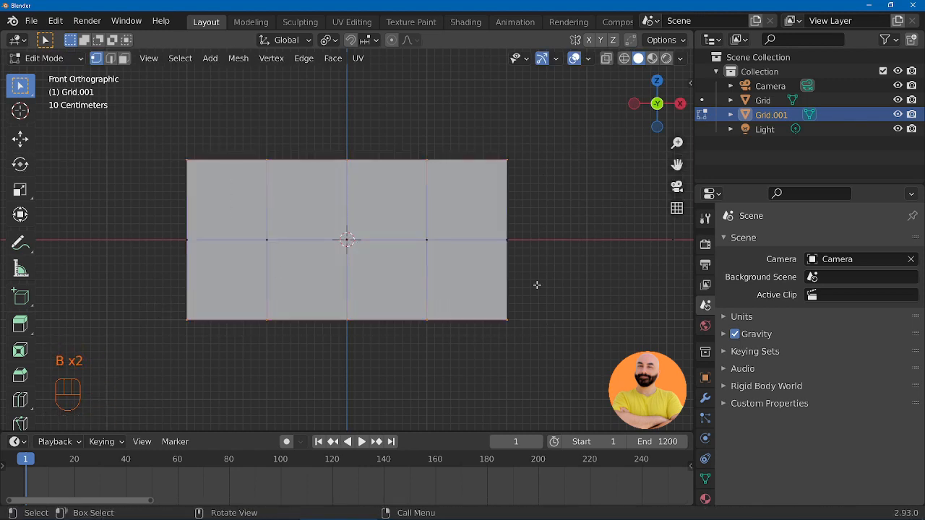
pyautogui.press('x')
pyautogui.click(516, 333)
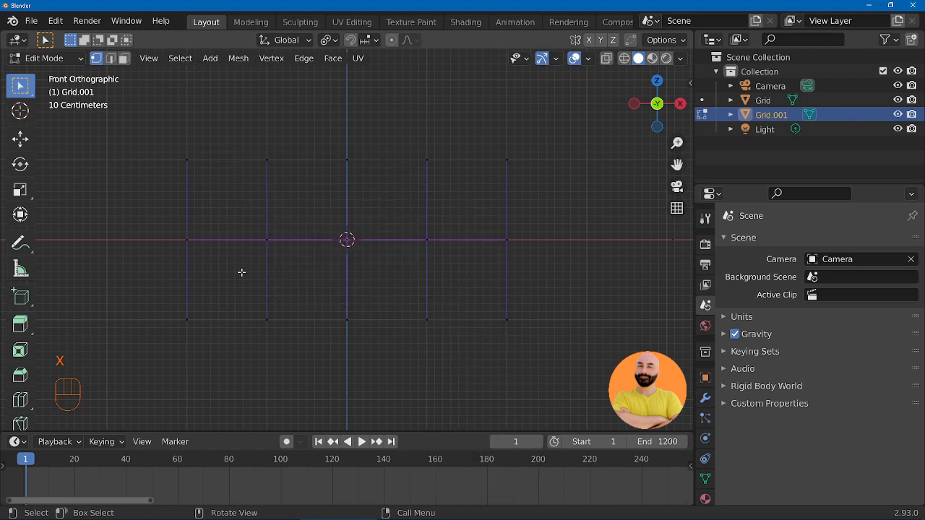
# - Move the middle row of vertices up along Z by about 0.7 m, close to the strands' upper ends
pyautogui.press('b')
pyautogui.moveTo(143, 231); pyautogui.dragTo(543, 259)
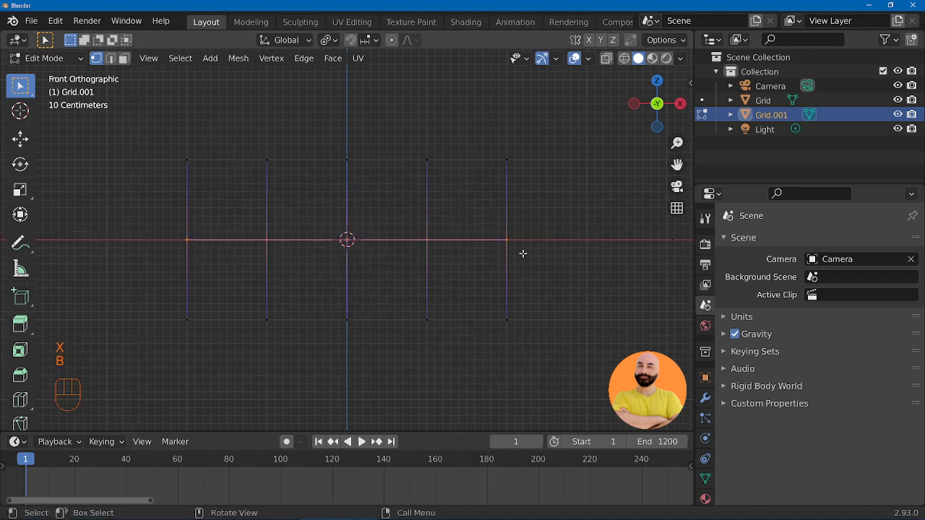
pyautogui.press('g')
pyautogui.press('z')
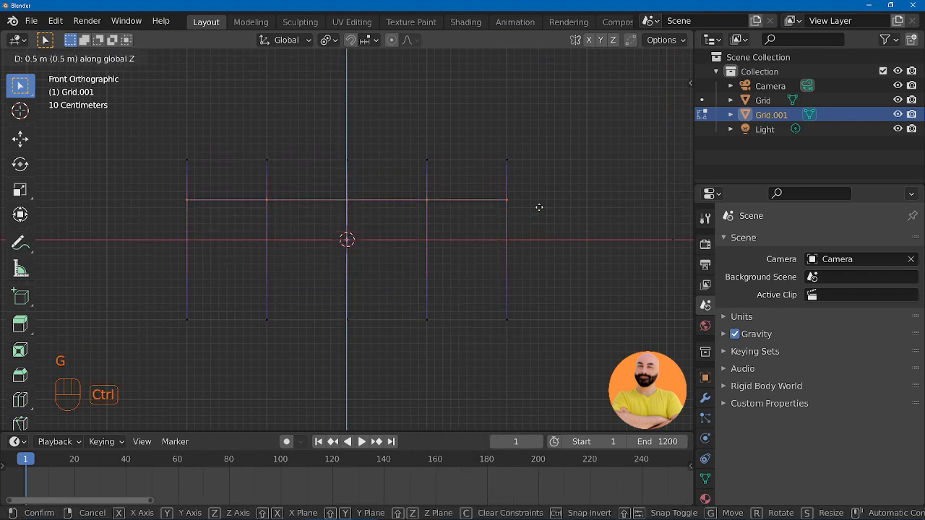
pyautogui.click(539, 208)
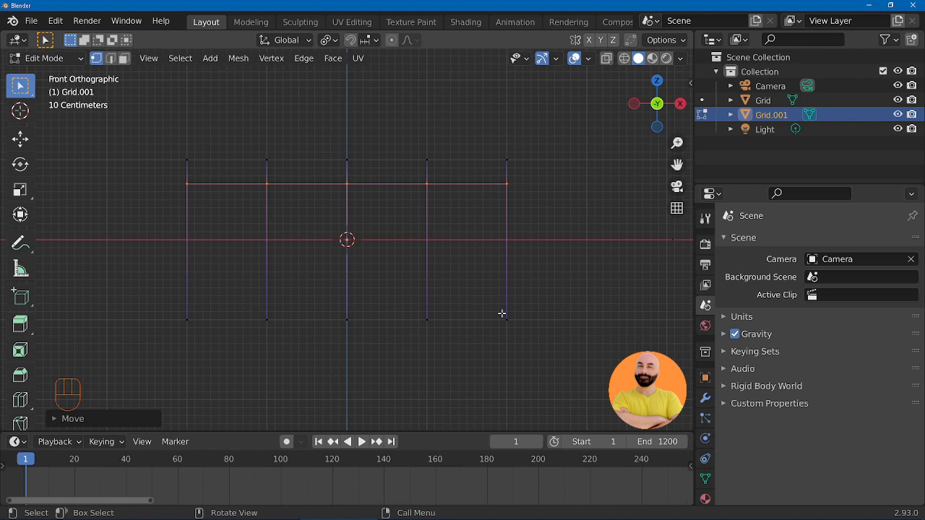
# - Create a vertex group on the grid and assign the top row of vertices to it with weight 1.000
pyautogui.click(705, 479)
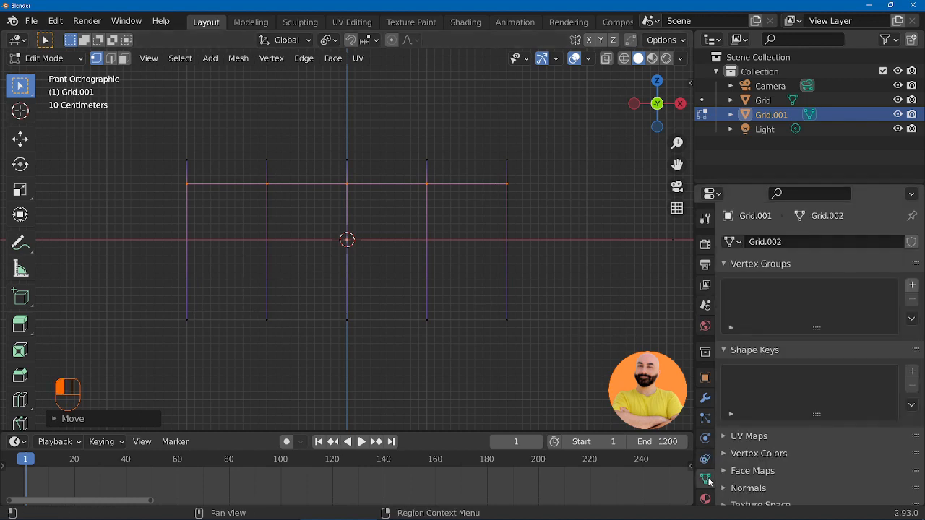
pyautogui.click(912, 285)
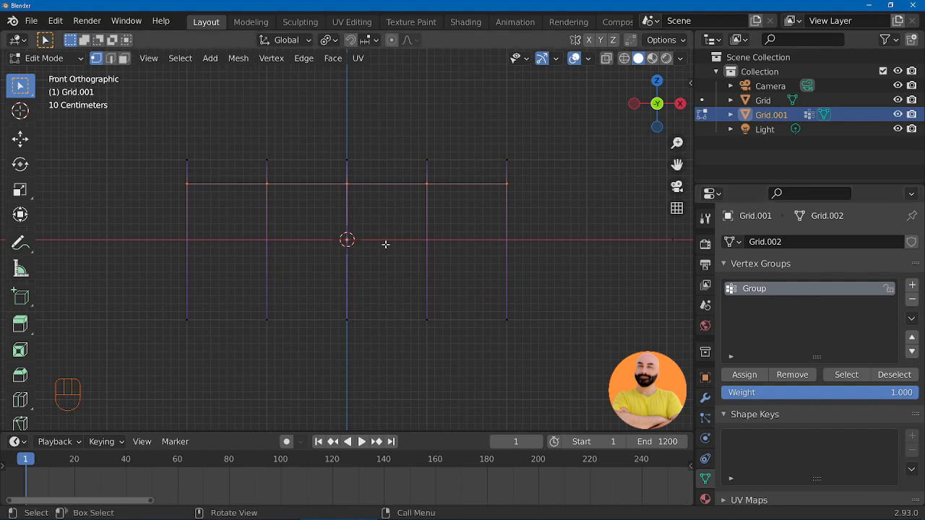
pyautogui.hotkey('alt', 'a')
pyautogui.press('b')
pyautogui.moveTo(150, 147); pyautogui.dragTo(568, 173)
pyautogui.click(753, 378)
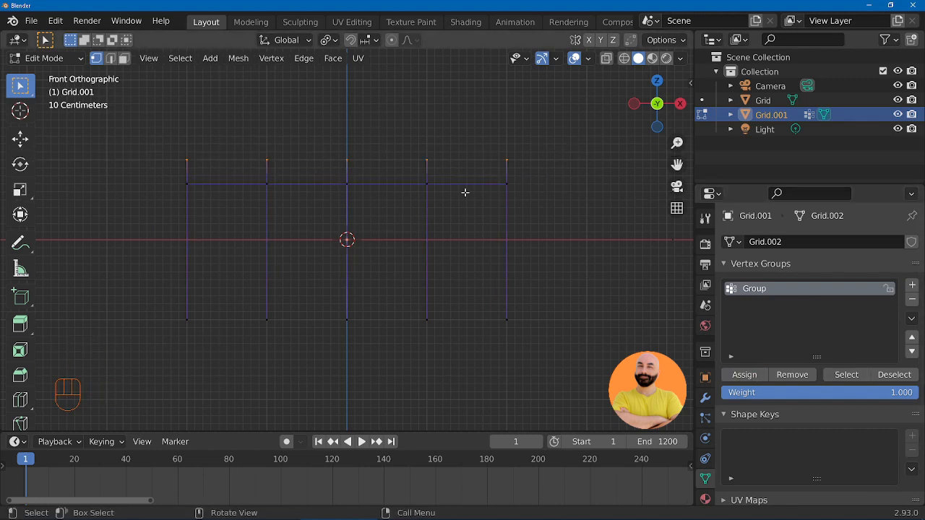
# - Assign all vertices below the top row to the vertex group with weight 0.000, and return to Object Mode
pyautogui.hotkey('alt', 'a')
pyautogui.press('b')
pyautogui.moveTo(150, 171); pyautogui.dragTo(586, 359)
pyautogui.moveTo(900, 393); pyautogui.dragTo(722, 392)
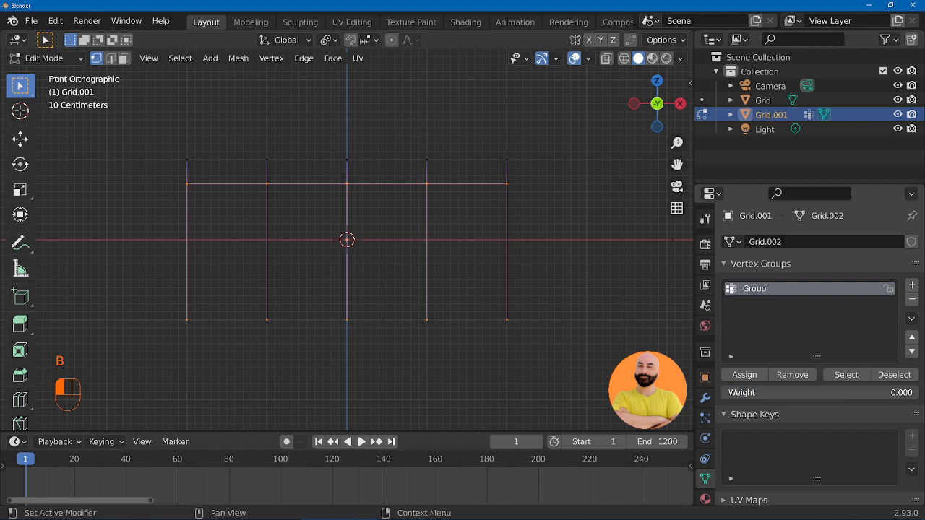
pyautogui.click(747, 375)
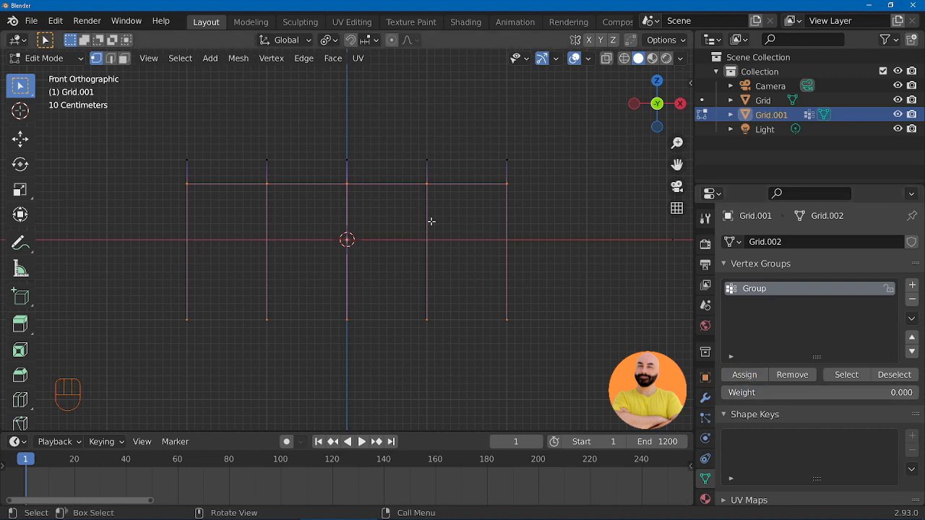
pyautogui.press('Tab')
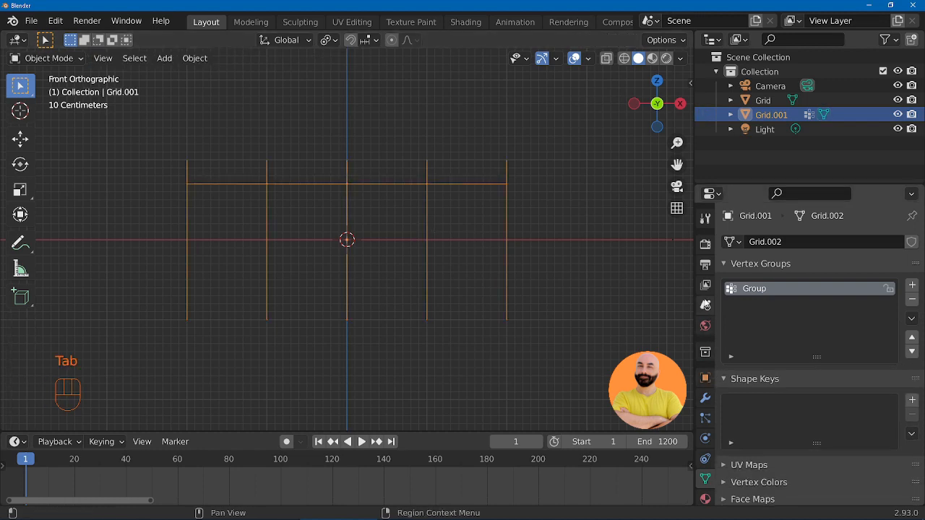
# - Add Soft Body physics to the grid and set its cache simulation end to frame 1200
pyautogui.click(705, 437)
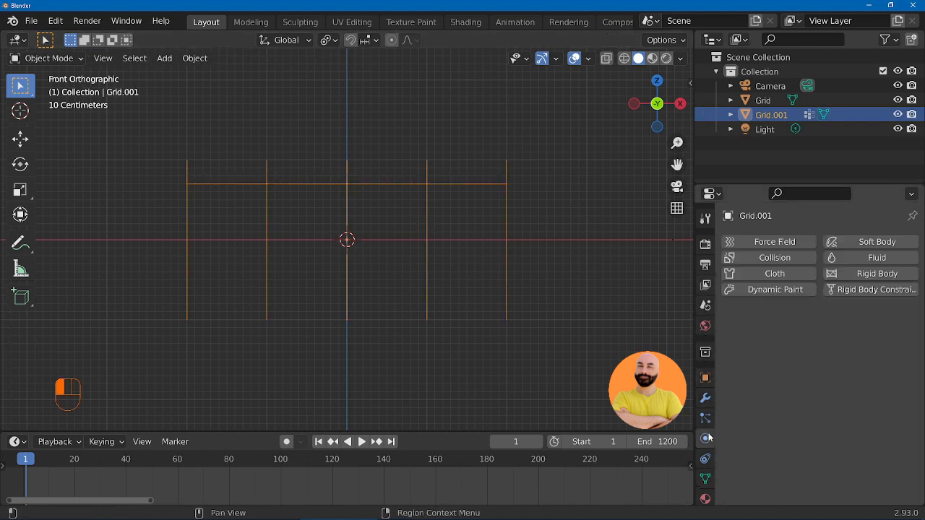
pyautogui.click(842, 245)
pyautogui.click(751, 355)
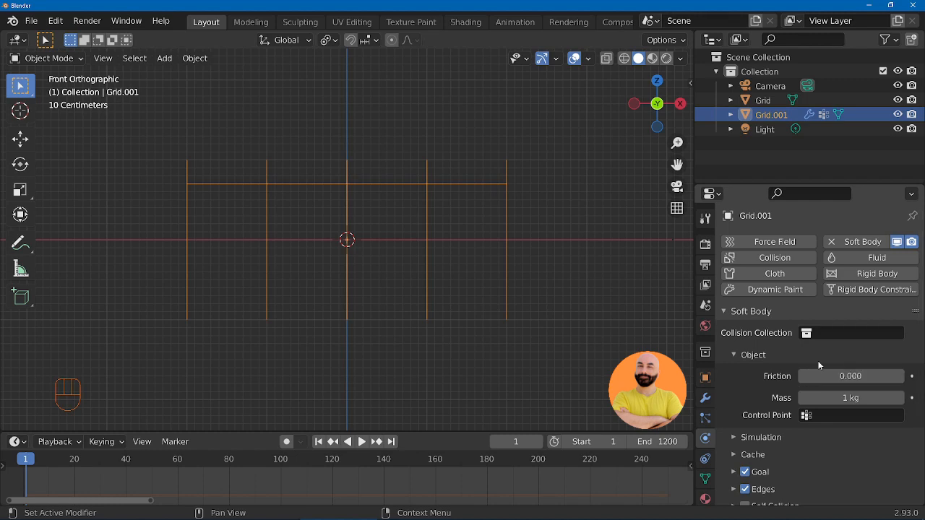
pyautogui.click(739, 355)
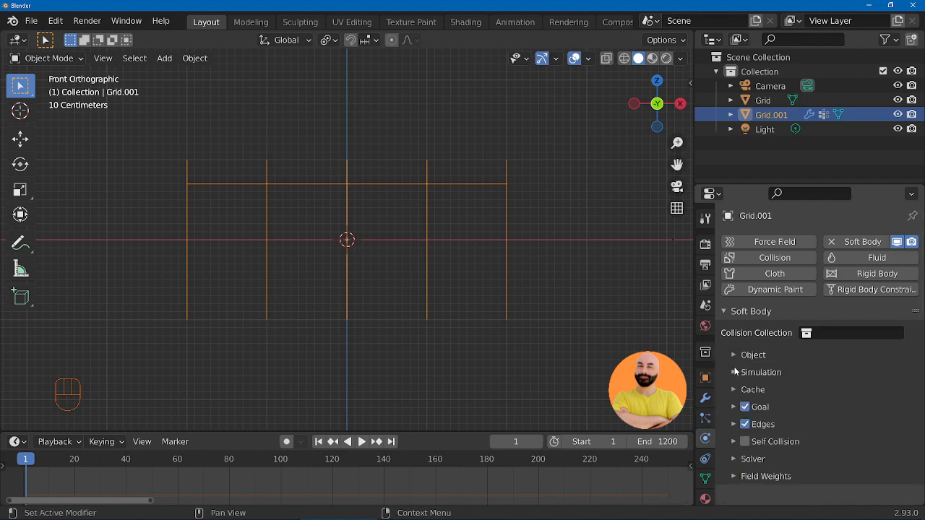
pyautogui.click(735, 389)
pyautogui.click(869, 457)
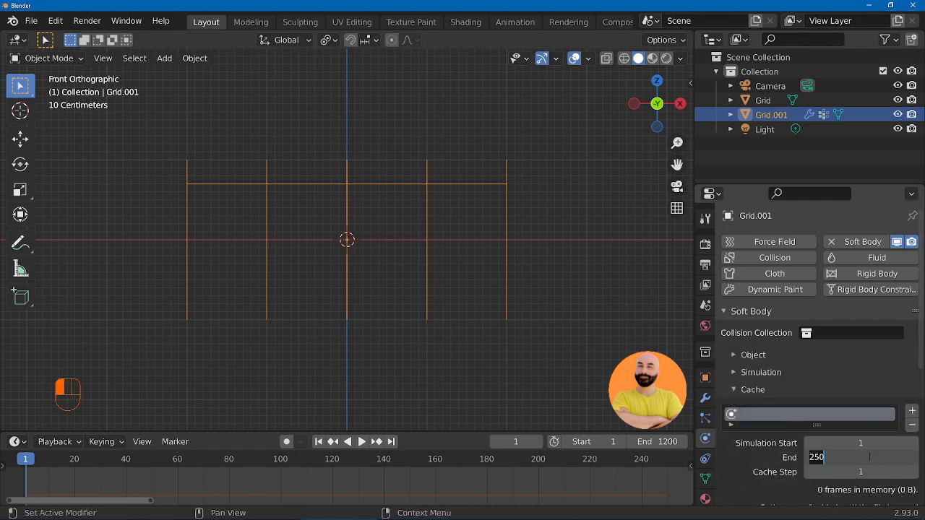
pyautogui.write('1200')
pyautogui.press('Return')
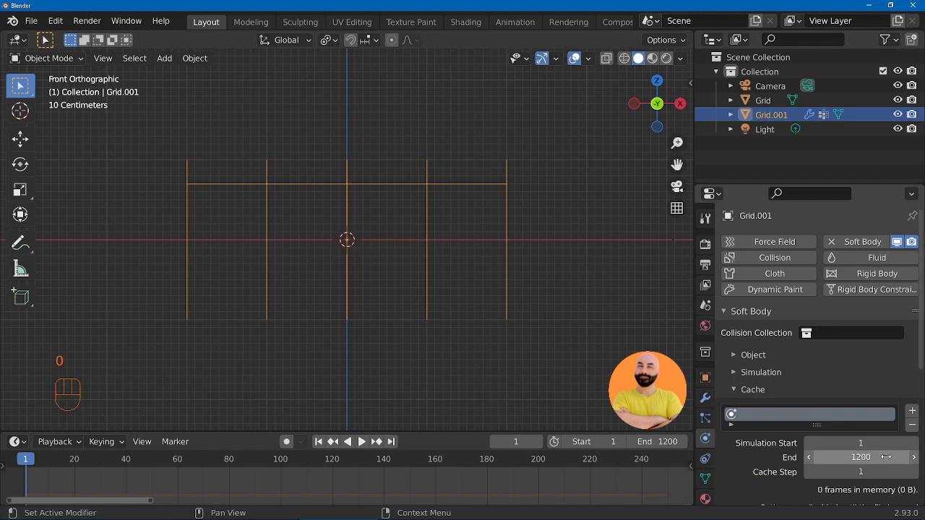
pyautogui.scroll(-3, 810, 404)
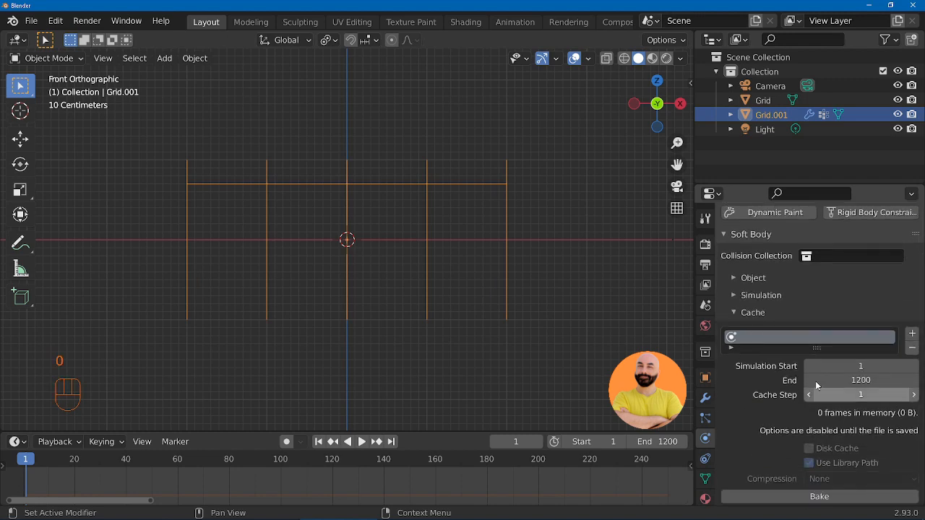
pyautogui.click(736, 316)
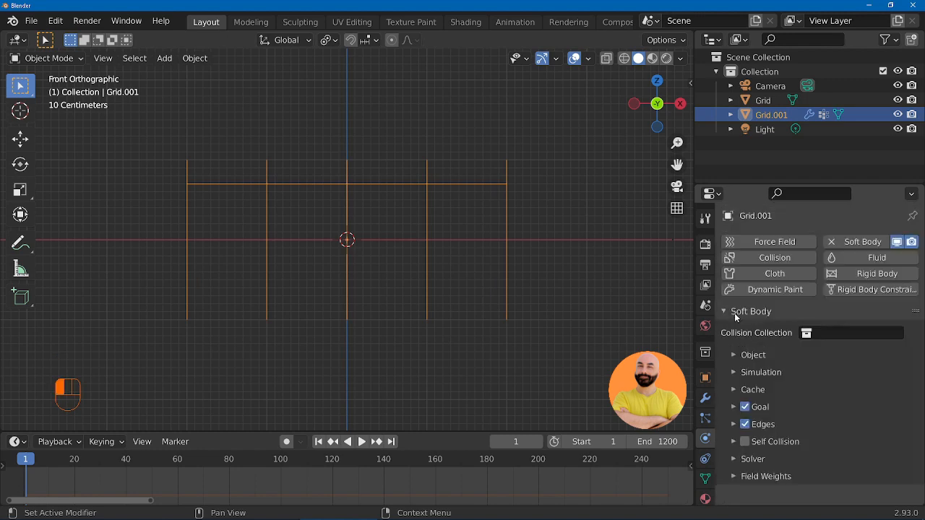
# - Set the soft body Goal vertex group to Group and its default goal strength to 1.000
pyautogui.click(733, 406)
pyautogui.scroll(-2, 734, 404)
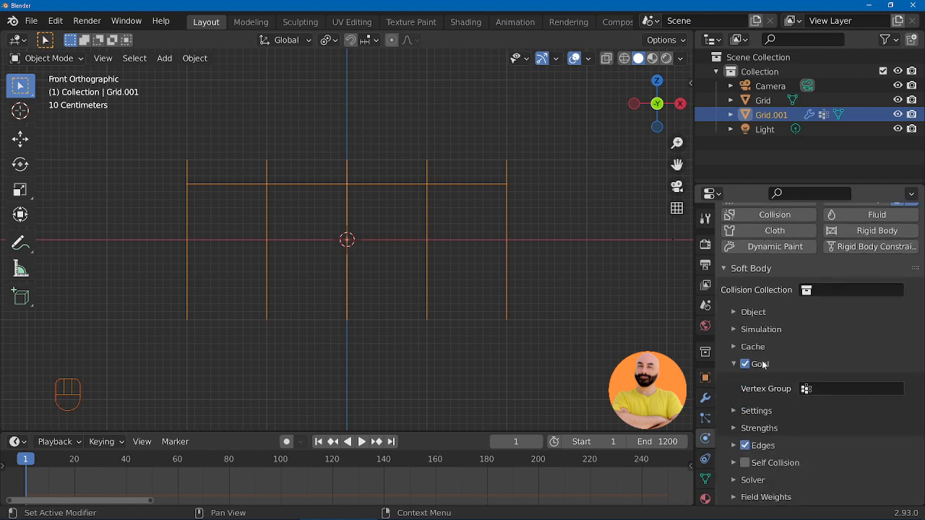
pyautogui.click(820, 391)
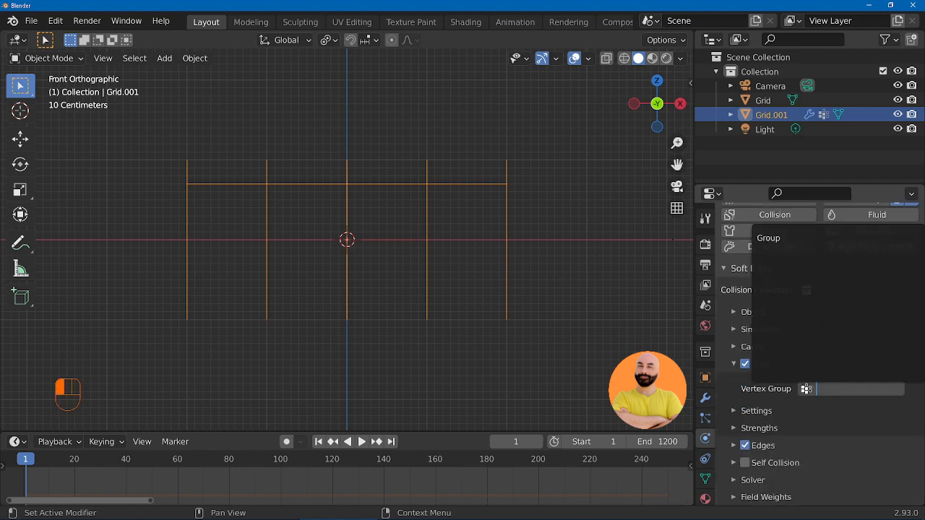
pyautogui.click(799, 238)
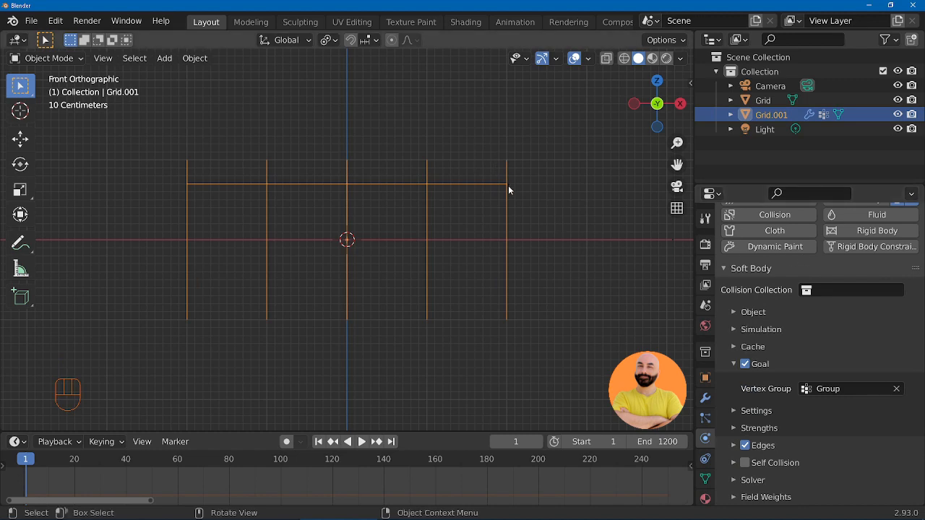
pyautogui.click(734, 428)
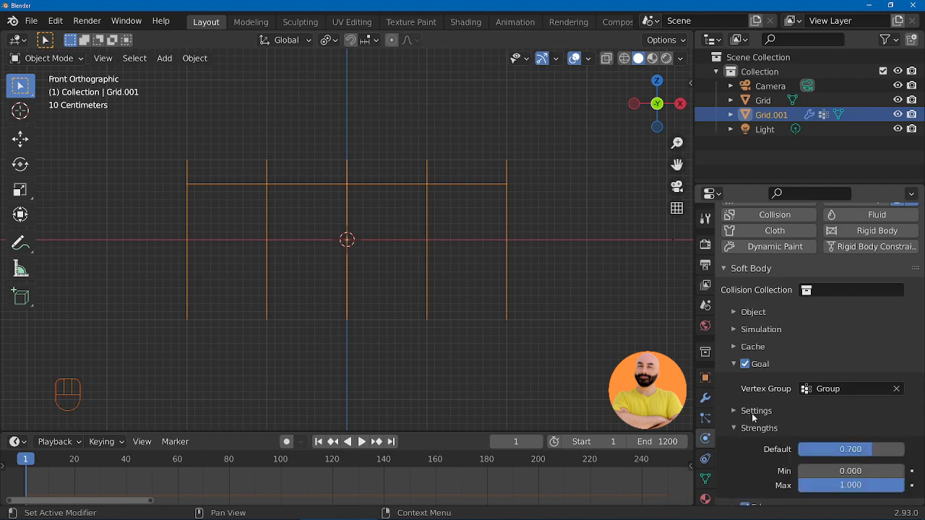
pyautogui.scroll(-2, 751, 413)
pyautogui.moveTo(855, 391); pyautogui.dragTo(892, 391)
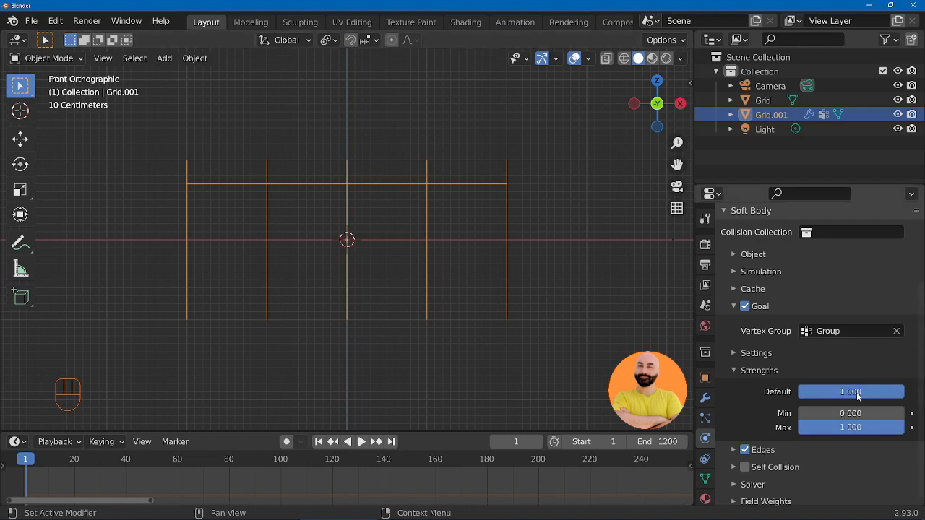
# - Set both the Pull and Push values of the soft body Edges to 0.999, and deselect the object
pyautogui.click(734, 450)
pyautogui.scroll(-3, 753, 369)
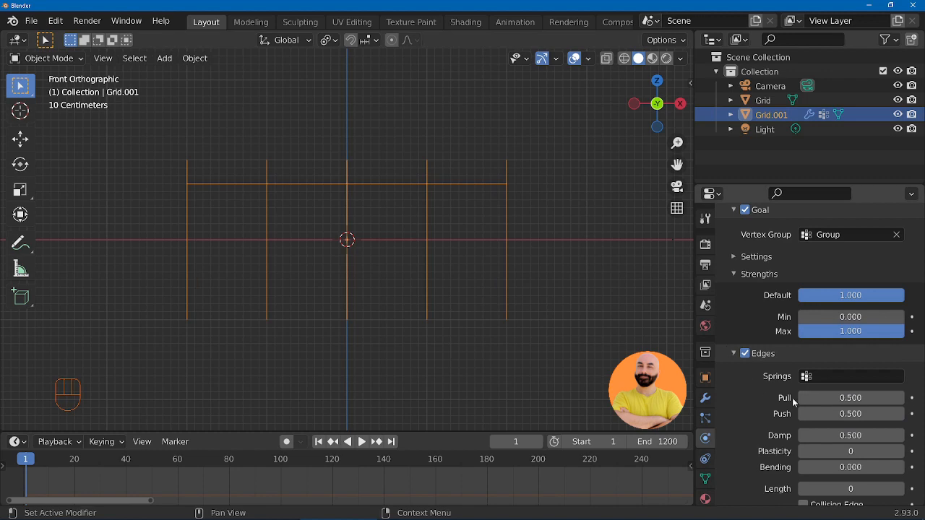
pyautogui.moveTo(839, 399); pyautogui.dragTo(896, 400)
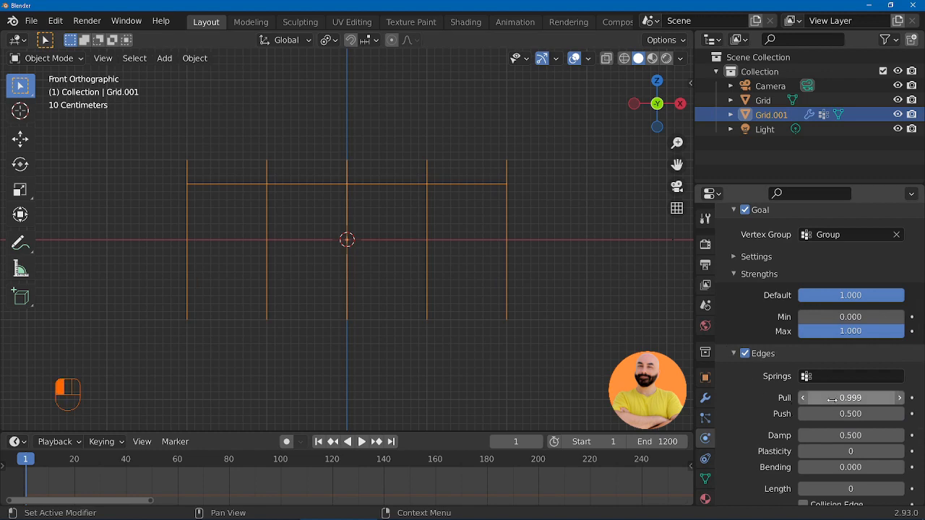
pyautogui.moveTo(823, 412); pyautogui.dragTo(896, 413)
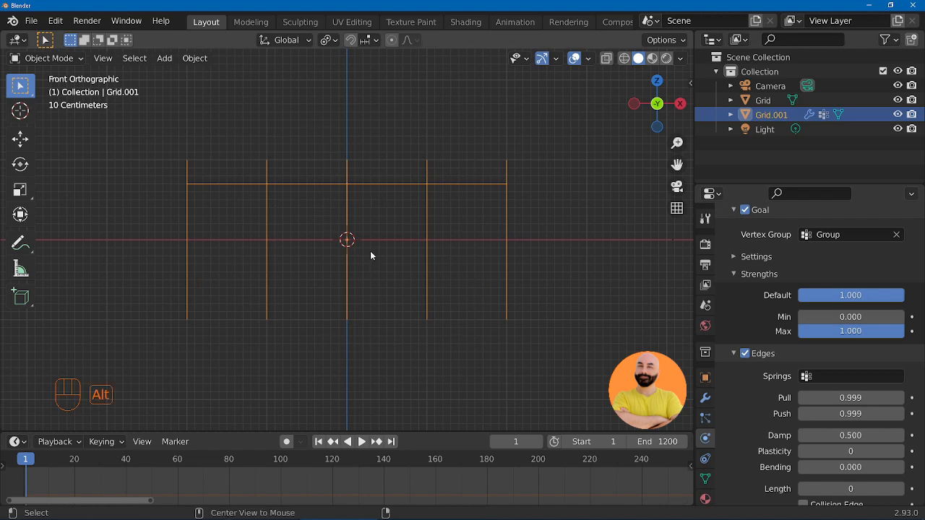
pyautogui.hotkey('alt', 'a')
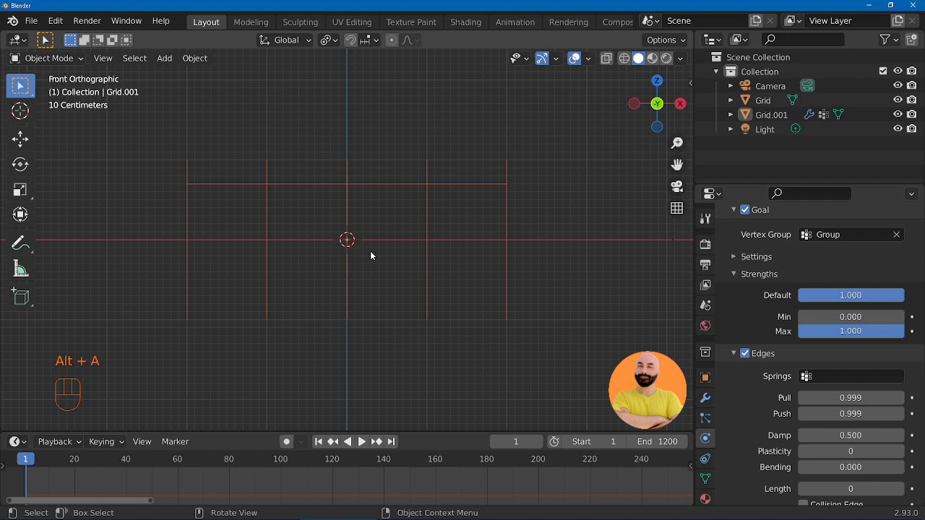
# - Add a UV sphere at the grid's center and enter Edit Mode on it with face selection
pyautogui.scroll(1, 362, 243)
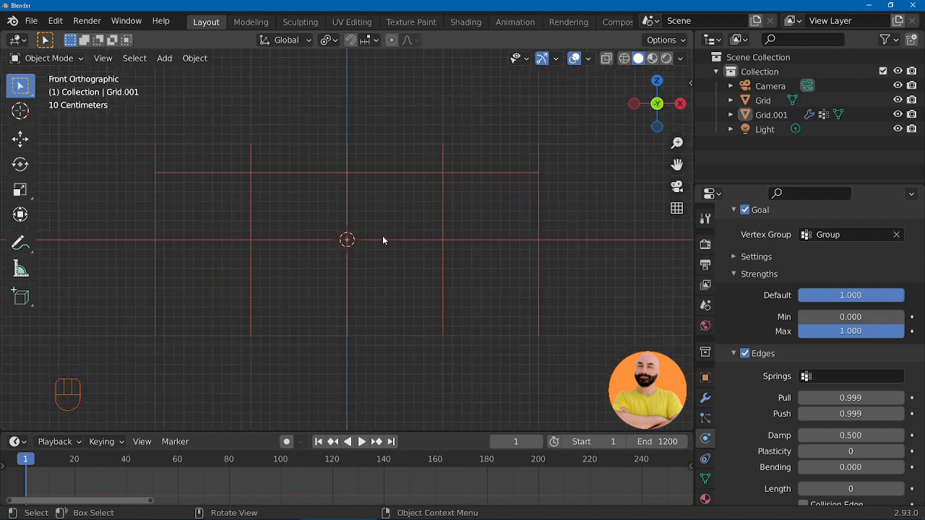
pyautogui.hotkey('shift', 'a')
pyautogui.moveTo(347, 151)
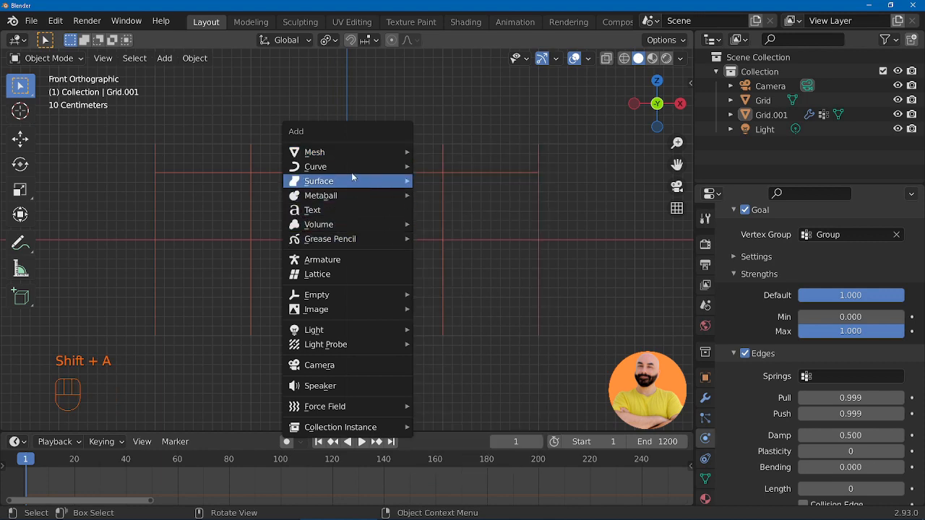
pyautogui.click(455, 196)
pyautogui.scroll(4, 392, 233)
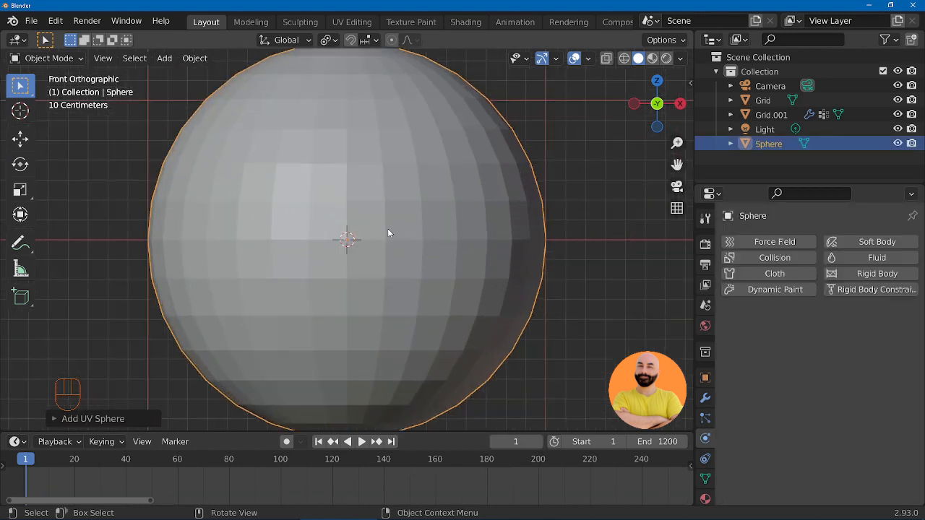
pyautogui.scroll(-1, 383, 230)
pyautogui.press('Tab')
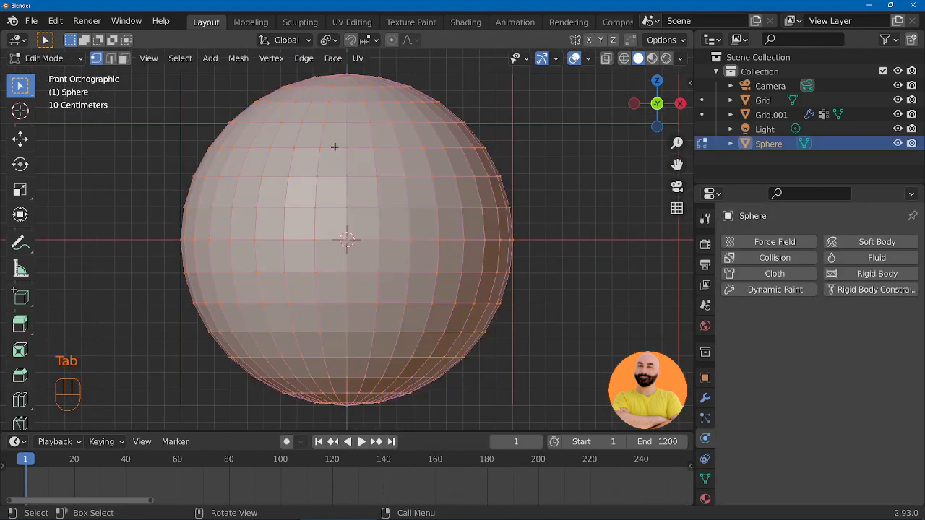
pyautogui.click(123, 58)
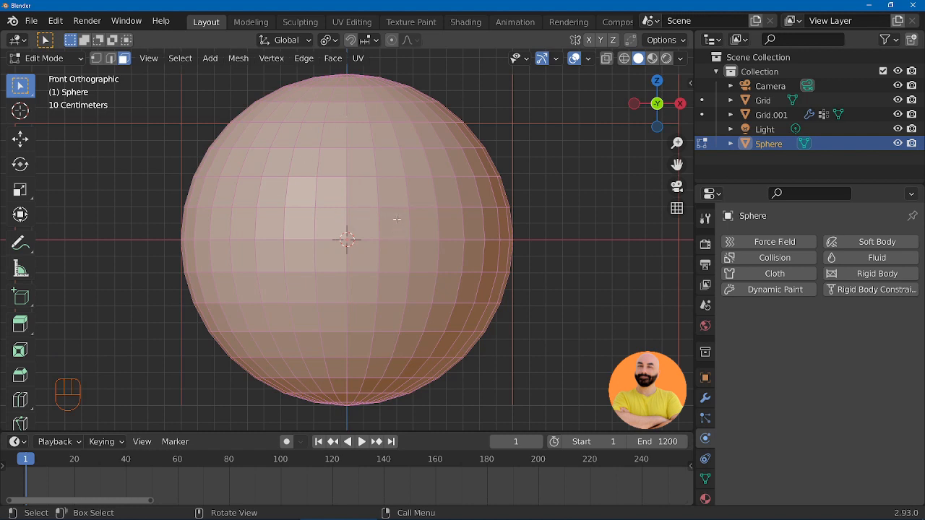
# - Give the sphere a red material with hue 0.004 and saturation 1.000, and add a second slot with a new default white material
pyautogui.click(705, 498)
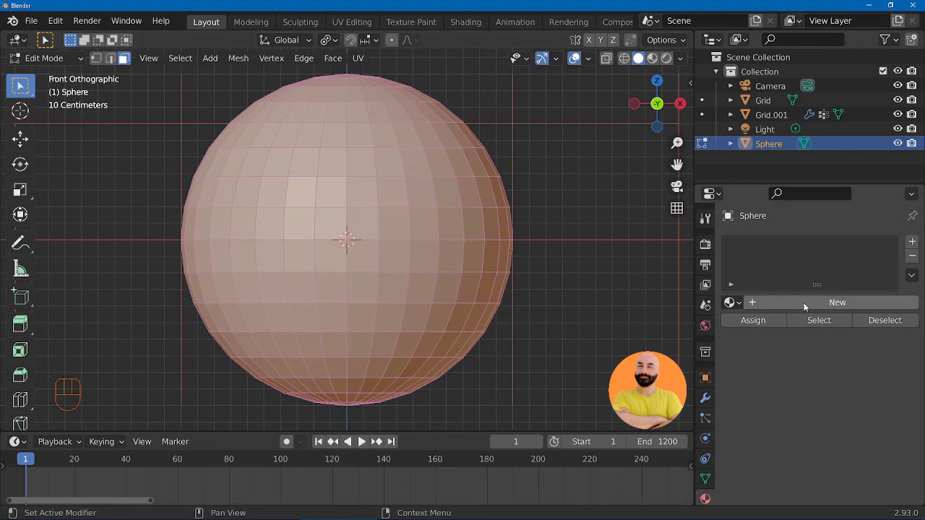
pyautogui.click(803, 303)
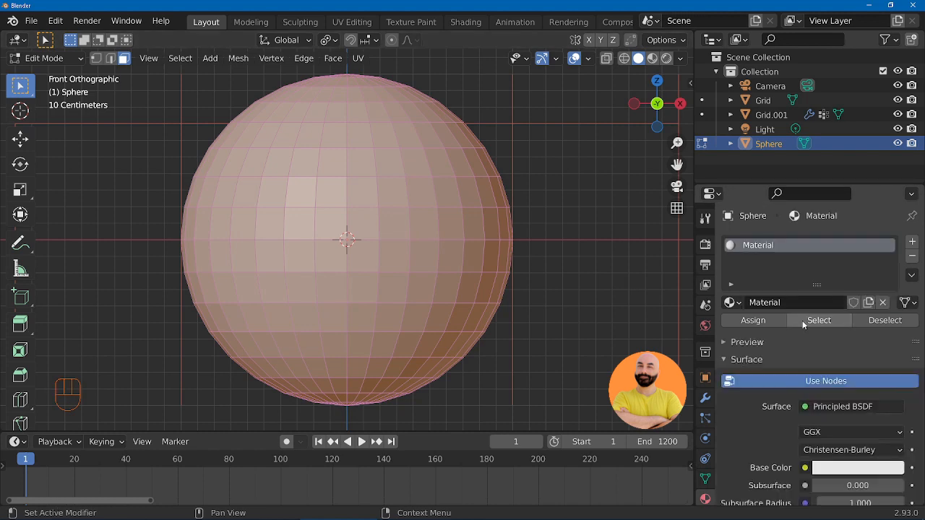
pyautogui.click(843, 467)
pyautogui.moveTo(819, 346); pyautogui.dragTo(824, 368)
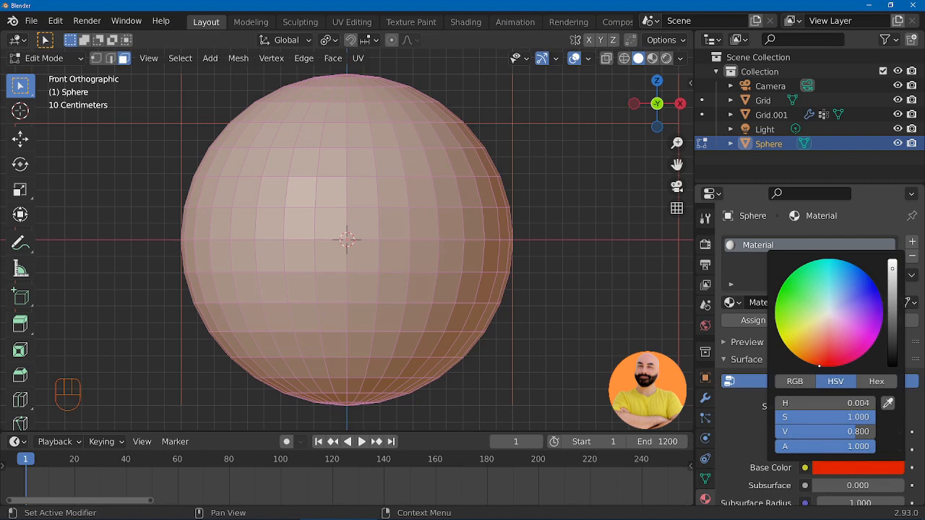
pyautogui.click(760, 321)
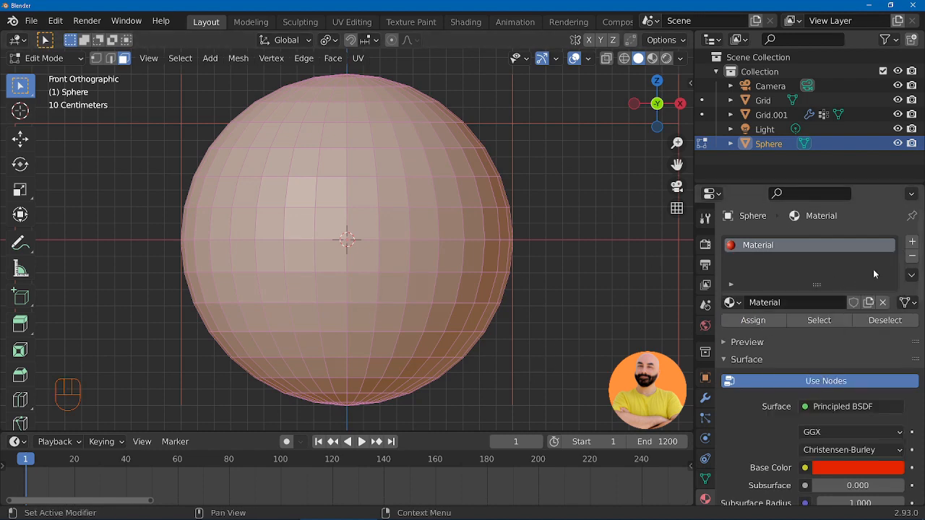
pyautogui.click(912, 241)
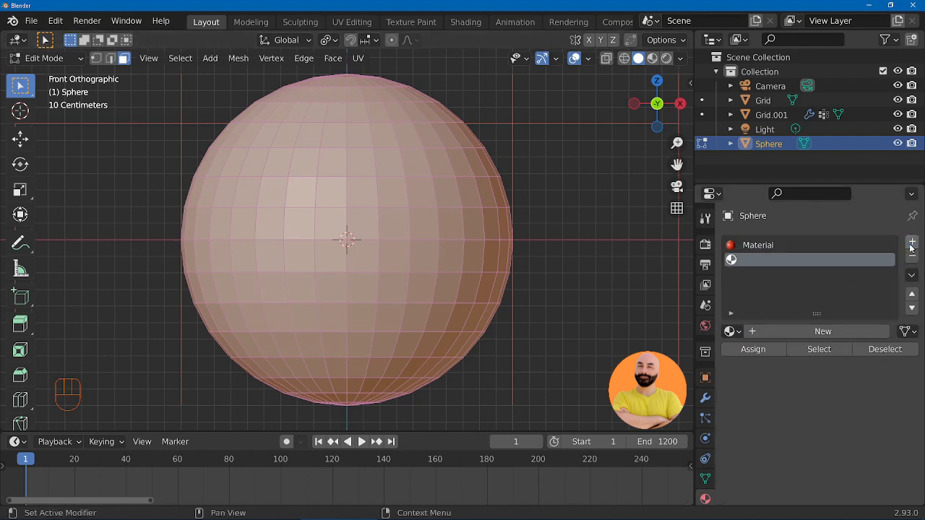
pyautogui.click(810, 332)
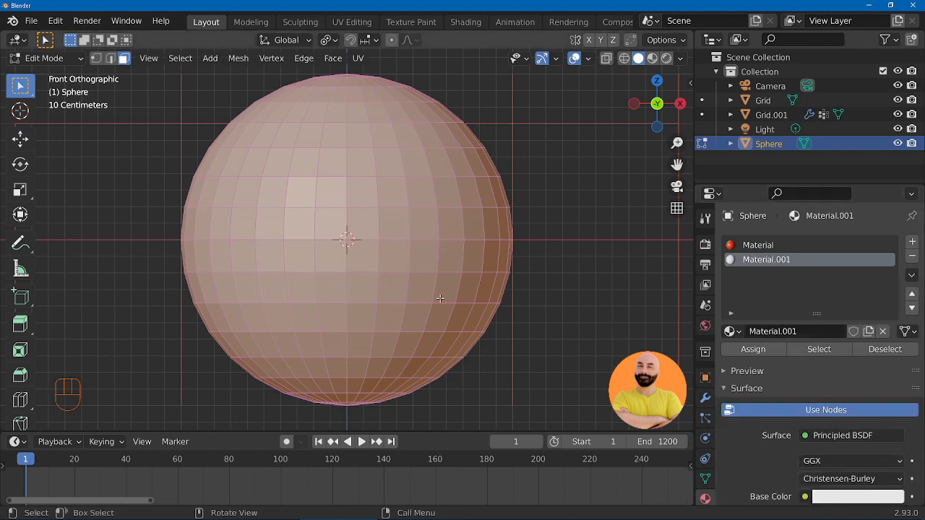
# - Assign the white material to front faces of the sphere forming the letters b and p, and switch to Material Preview shading
pyautogui.hotkey('alt', 'a')
pyautogui.press('c')
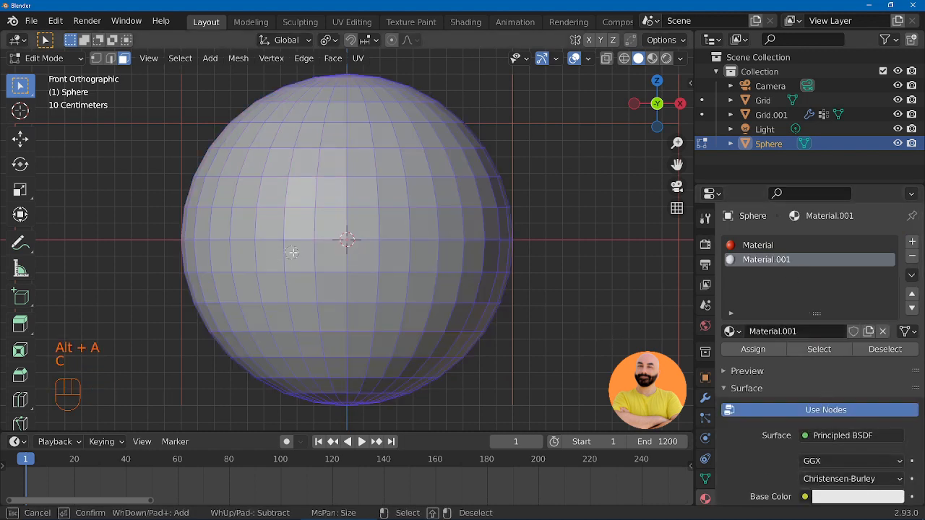
pyautogui.moveTo(297, 252)
pyautogui.mouseDown()
pyautogui.moveTo(283, 194)
pyautogui.moveTo(243, 192)
pyautogui.moveTo(244, 244)
pyautogui.moveTo(273, 207)
pyautogui.moveTo(284, 105)
pyautogui.moveTo(257, 167)
pyautogui.mouseUp()
pyautogui.moveTo(386, 192); pyautogui.dragTo(383, 339)
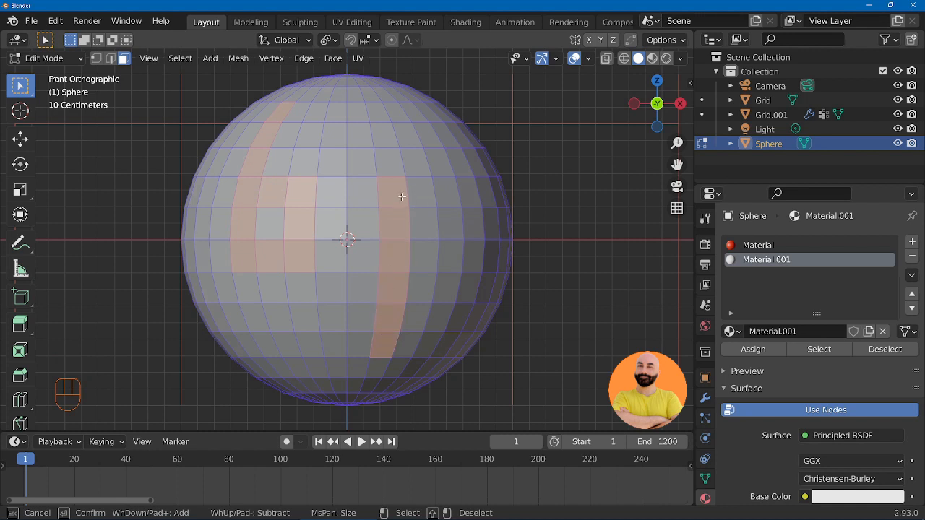
pyautogui.moveTo(417, 196)
pyautogui.mouseDown()
pyautogui.moveTo(444, 200)
pyautogui.moveTo(442, 258)
pyautogui.moveTo(425, 265)
pyautogui.mouseUp()
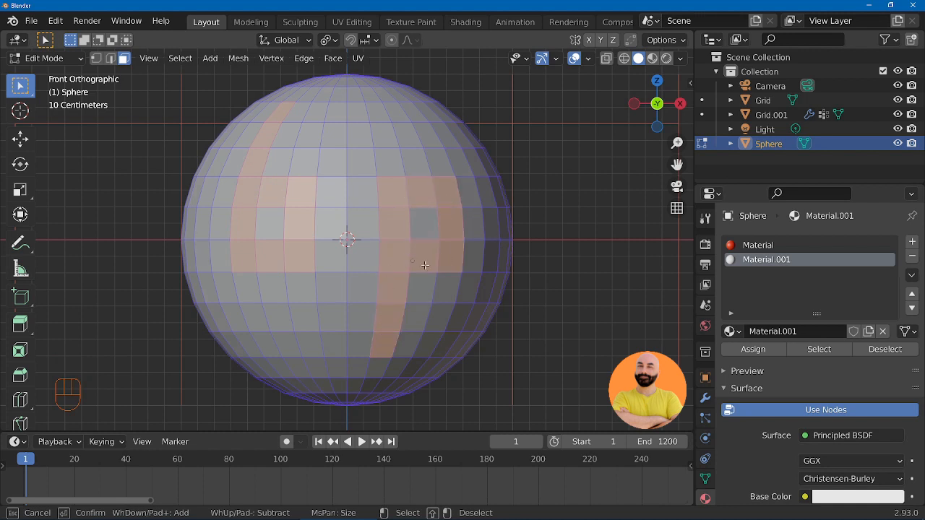
pyautogui.rightClick(724, 305)
pyautogui.click(766, 350)
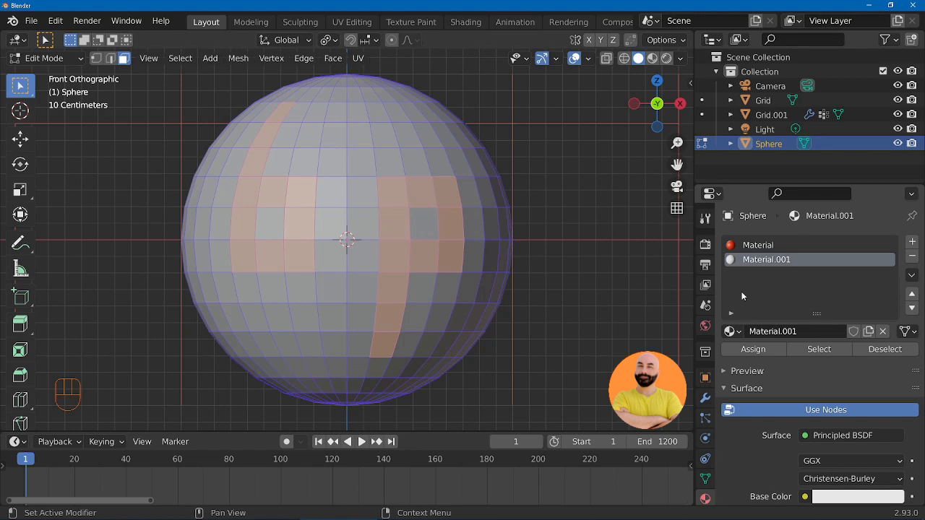
pyautogui.click(652, 58)
pyautogui.scroll(-2, 399, 219)
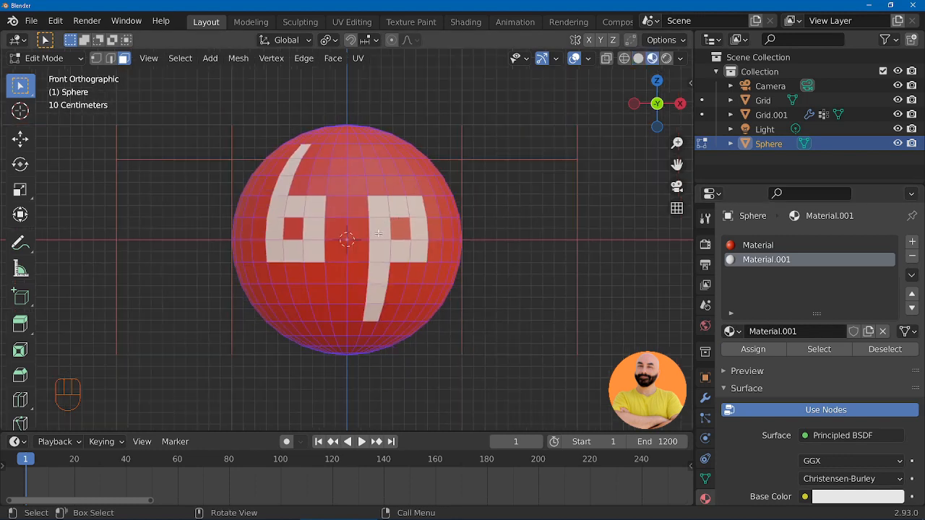
# - Scale the whole sphere mesh by 0.1 and return to Object Mode
pyautogui.press('a')
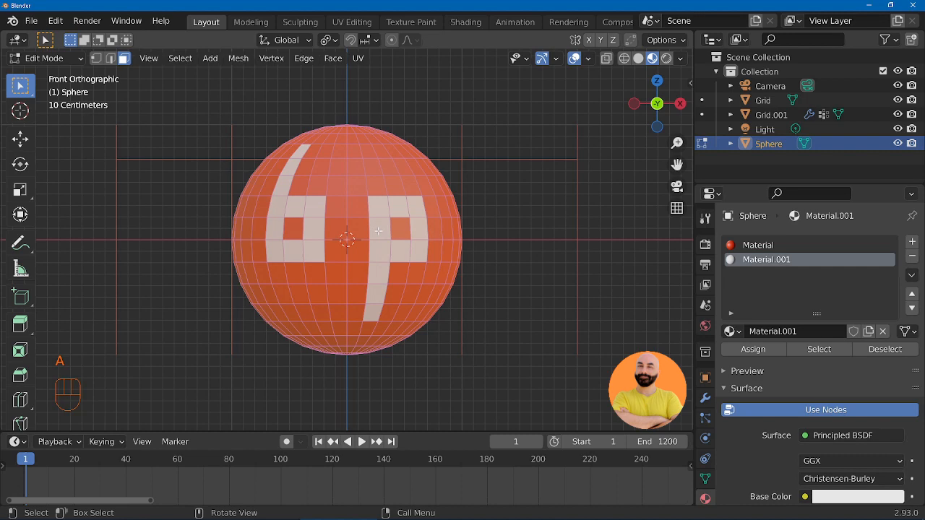
pyautogui.write('s.1')
pyautogui.press('Return')
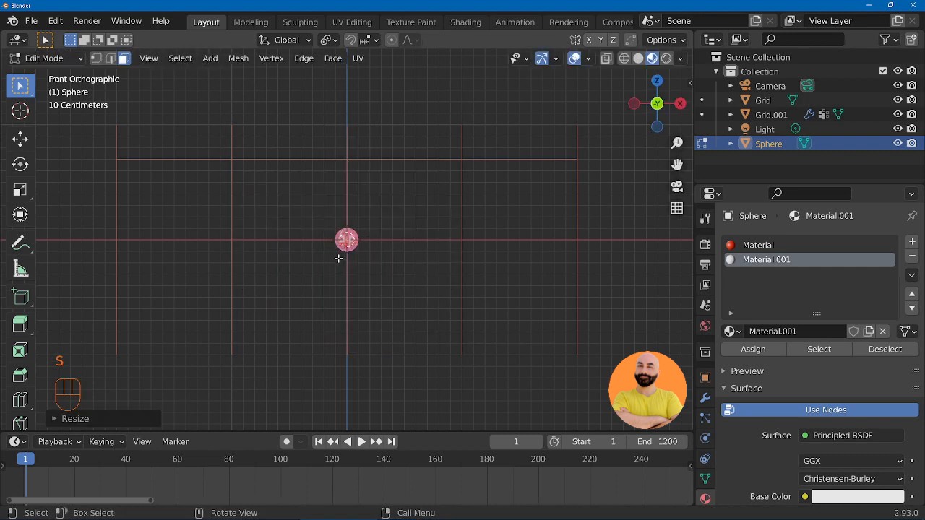
pyautogui.press('Tab')
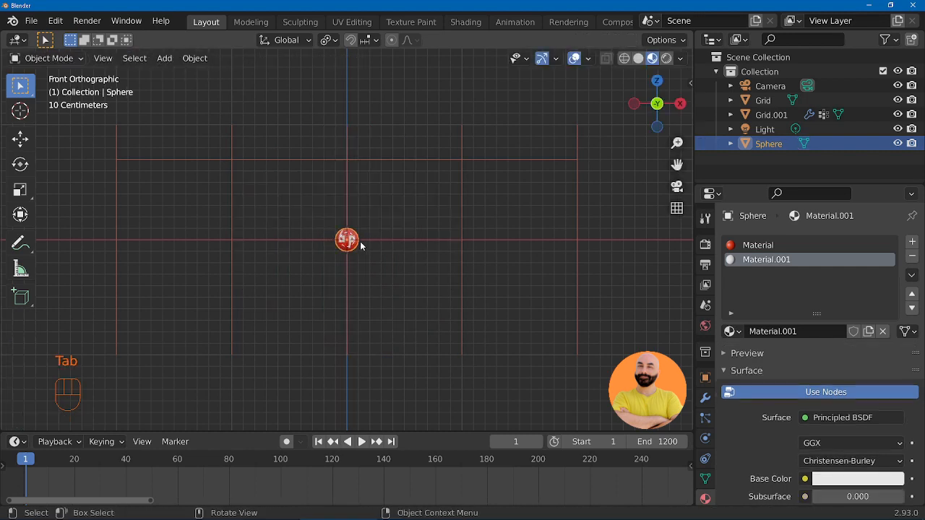
# - Move the sphere -2 m in X and -1 m in Z onto the leftmost strand's lower end, and rename it Sphere.001
pyautogui.press('g')
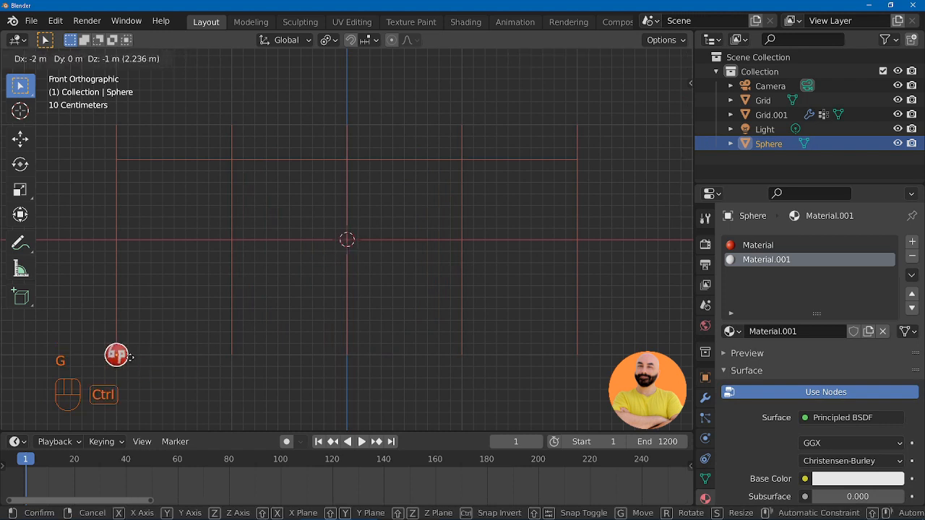
pyautogui.keyDown('ctrl'); pyautogui.click(144, 356); pyautogui.keyUp('ctrl')
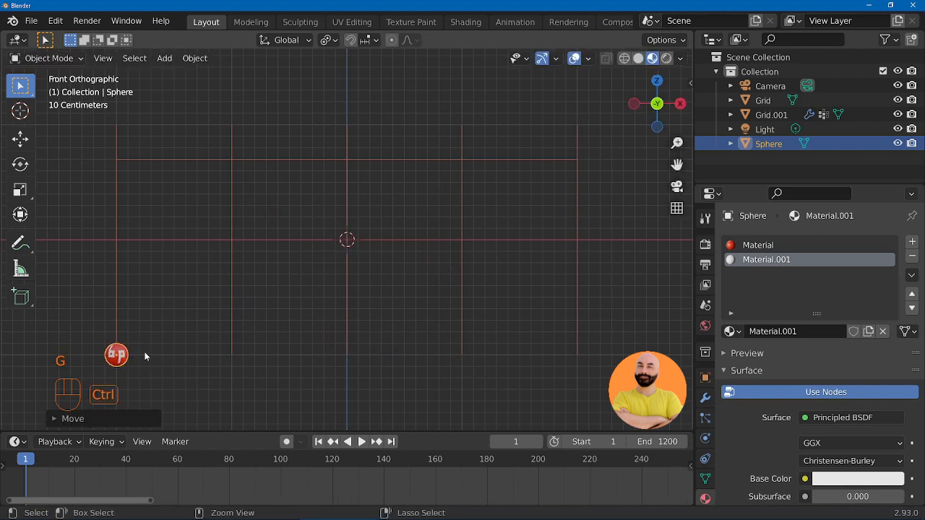
pyautogui.doubleClick(789, 145)
pyautogui.write('.001')
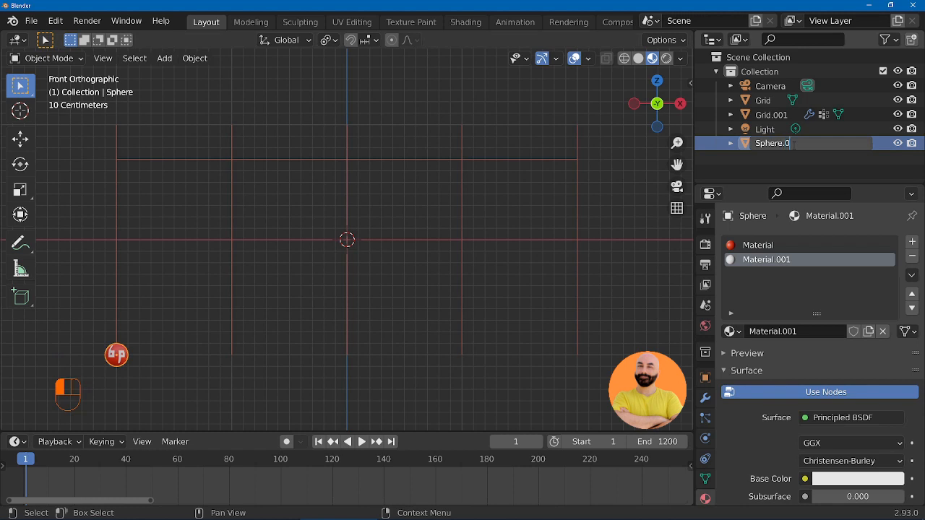
pyautogui.press('Return')
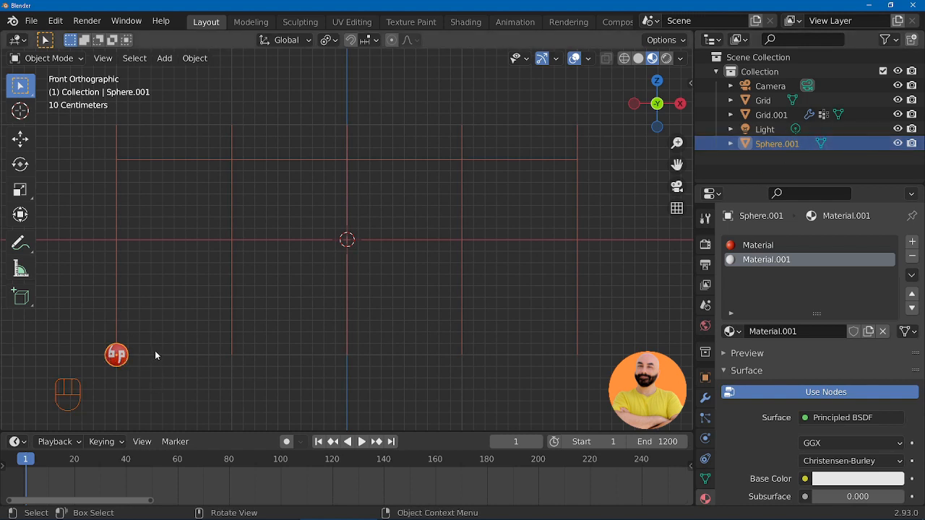
# - Duplicate the sphere four times at 1 m spacing along X, snapping each copy to the lower end of the next strand
pyautogui.hotkey('shift', 'd')
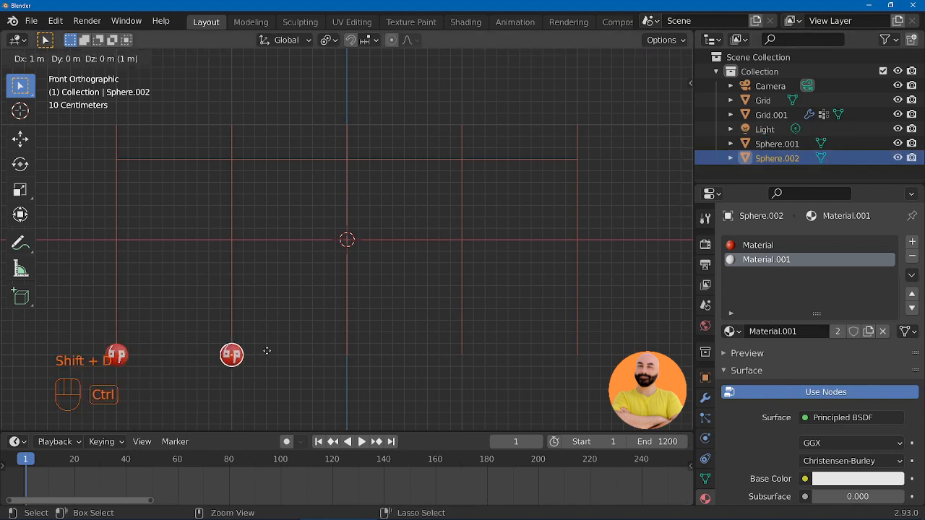
pyautogui.click(261, 347)
pyautogui.hotkey('shift', 'd')
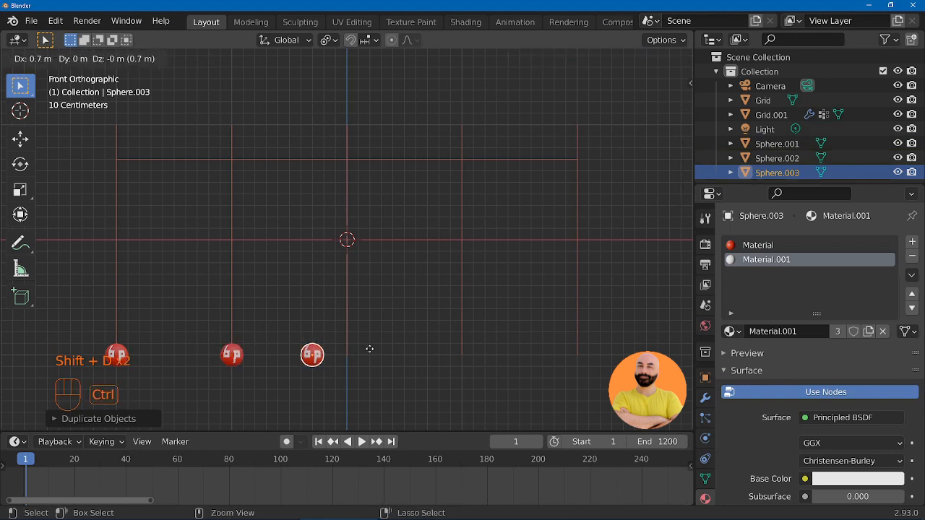
pyautogui.click(374, 353)
pyautogui.hotkey('shift', 'd')
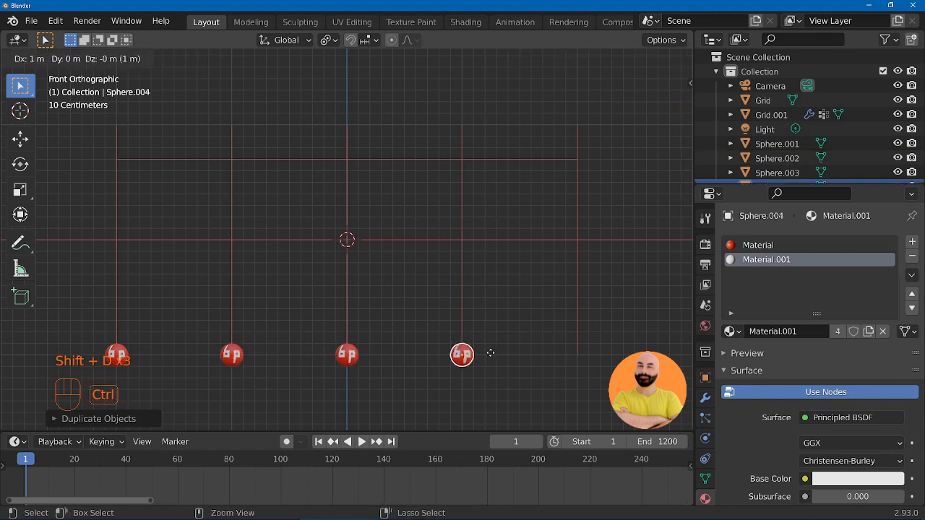
pyautogui.click(489, 353)
pyautogui.hotkey('shift', 'd')
pyautogui.click(608, 354)
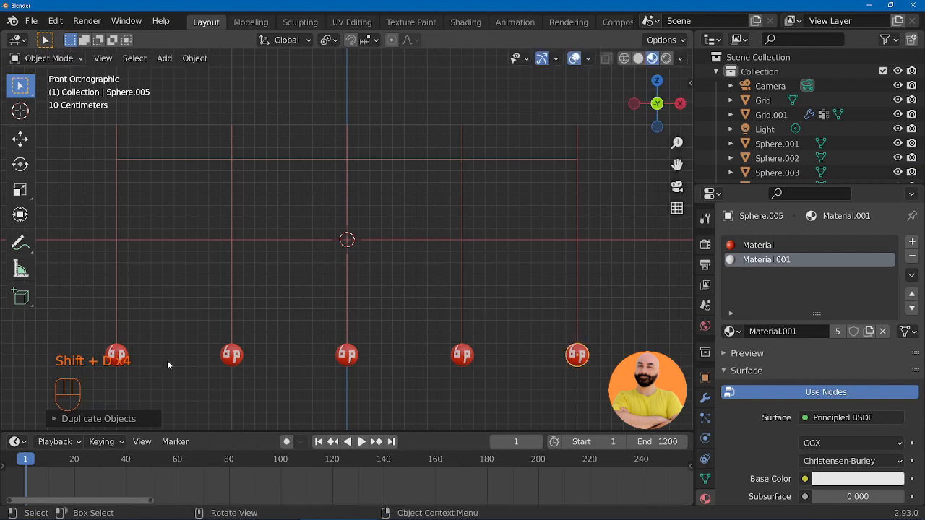
# - Select all five spheres with the strand grid as the active object, and parent them to it using the Vertex option
pyautogui.press('b')
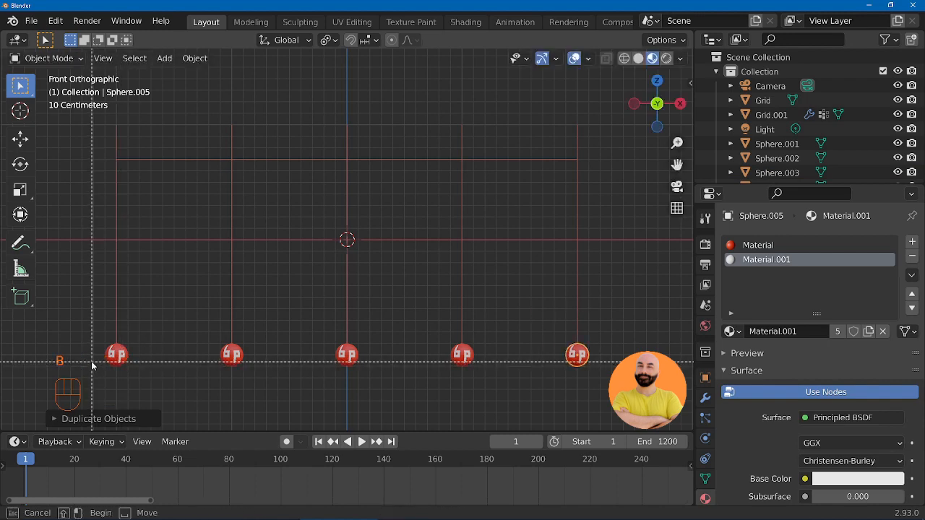
pyautogui.moveTo(91, 365); pyautogui.dragTo(607, 396)
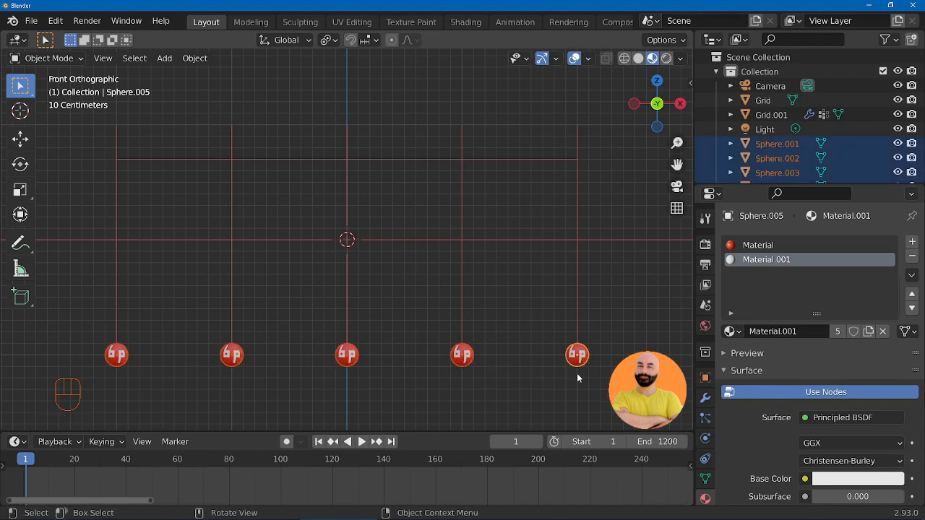
pyautogui.keyDown('shift'); pyautogui.click(577, 315); pyautogui.keyUp('shift')
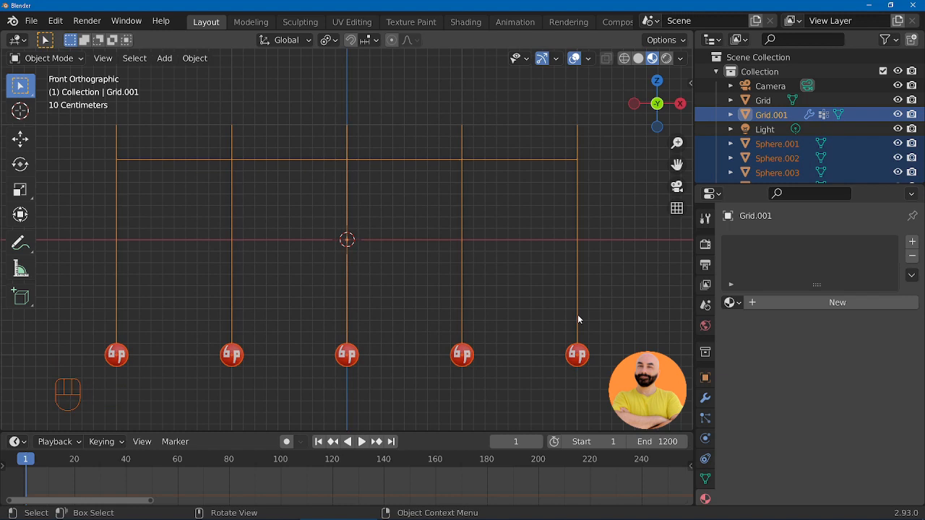
pyautogui.hotkey('ctrl', 'p')
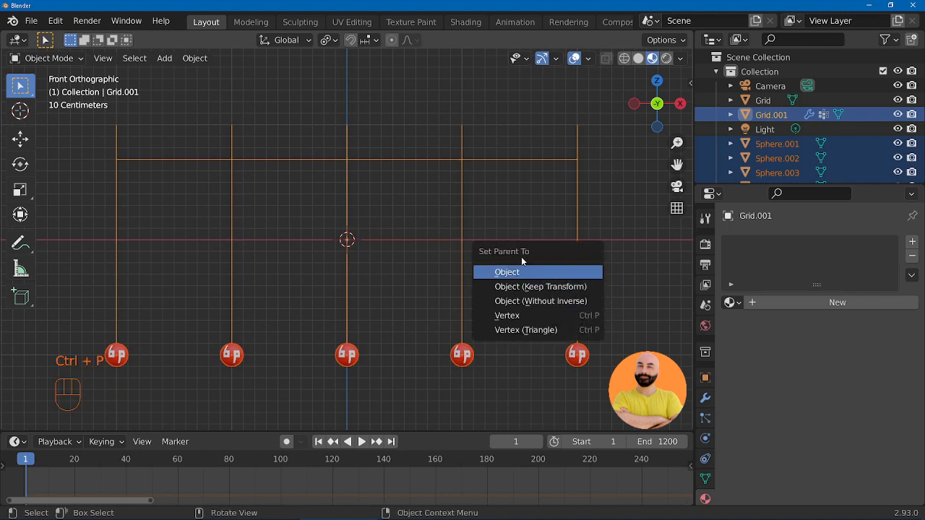
pyautogui.click(533, 316)
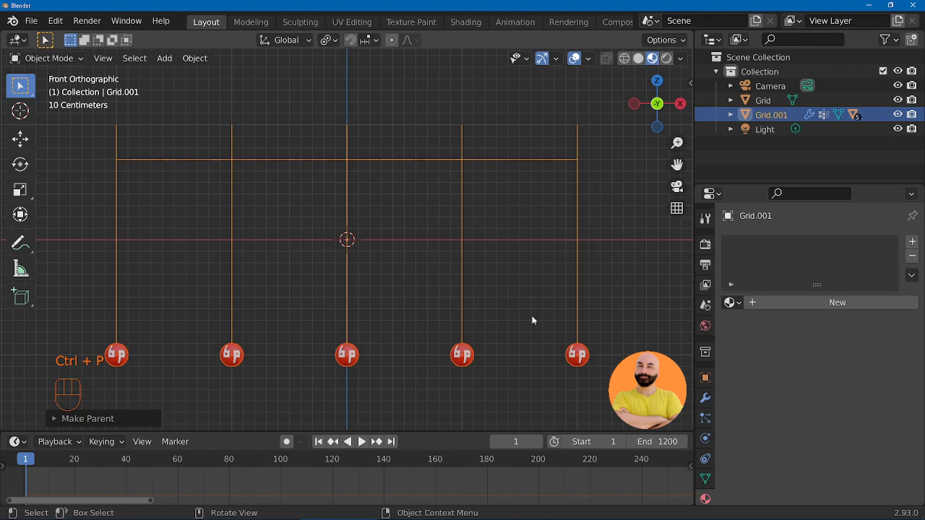
# - Test the ball parenting by trial-moving the fourth strand's lower end vertex in Edit Mode with vertex selection, and cancel the move
pyautogui.click(464, 359)
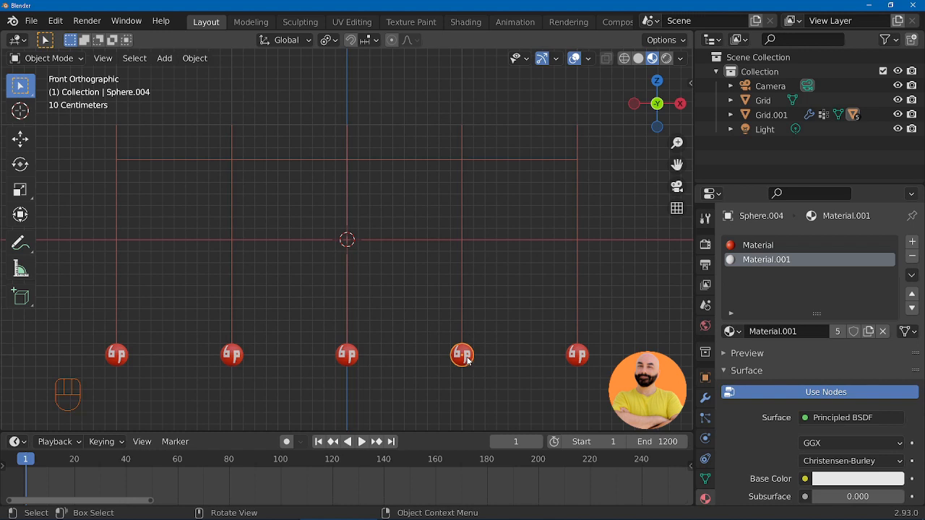
pyautogui.click(347, 283)
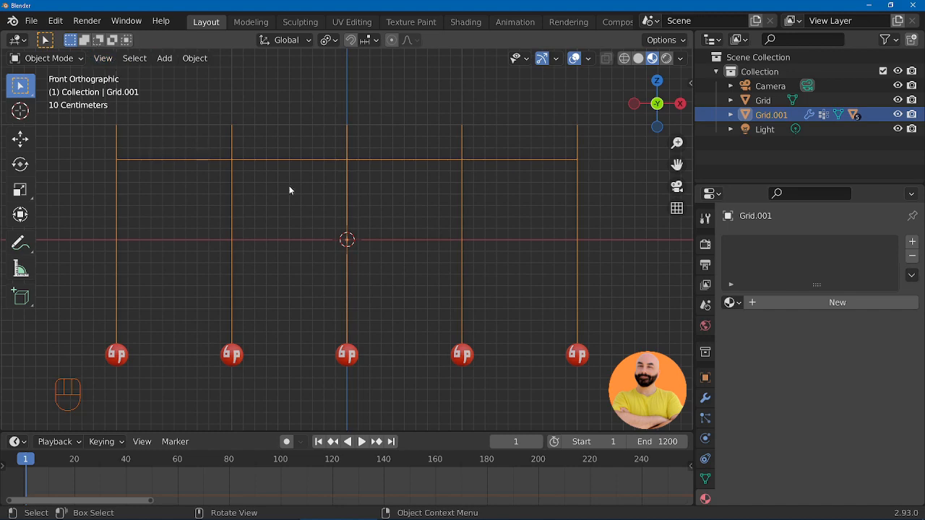
pyautogui.press('Tab')
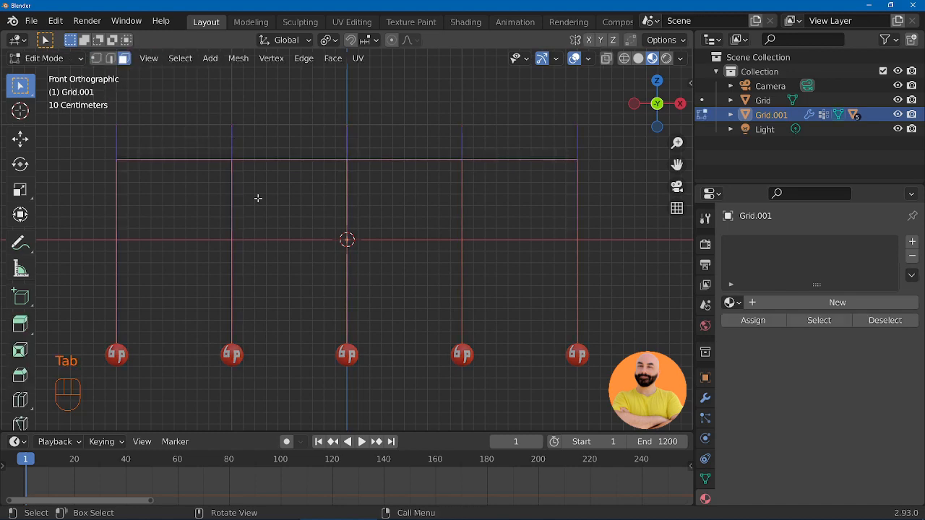
pyautogui.click(96, 59)
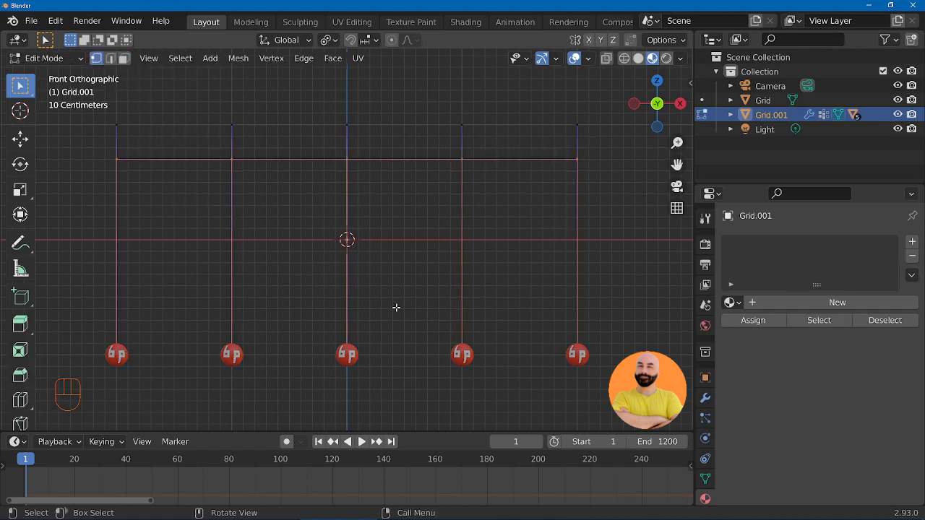
pyautogui.click(462, 355)
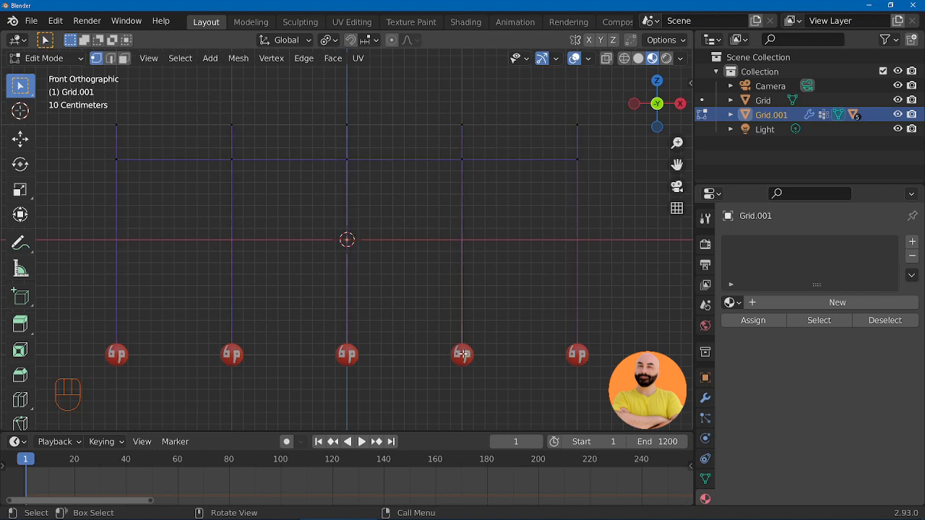
pyautogui.press('g')
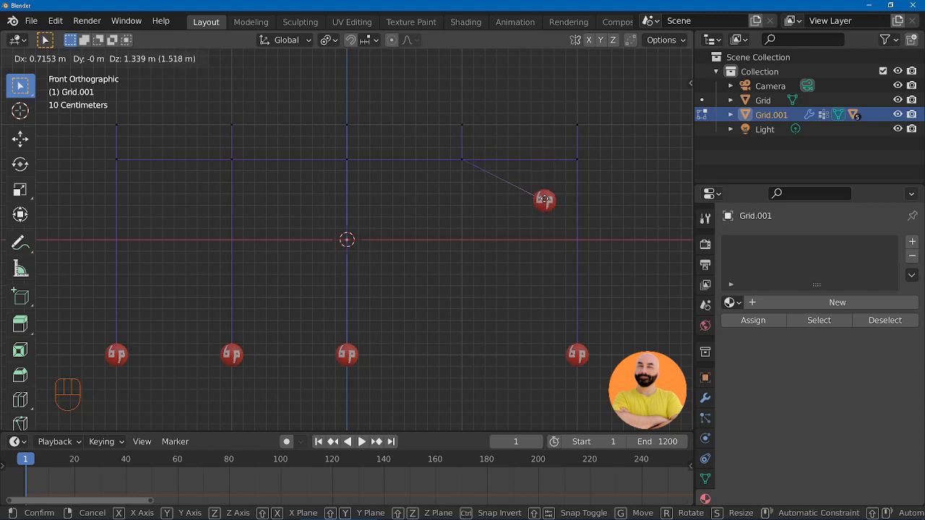
pyautogui.press('Escape')
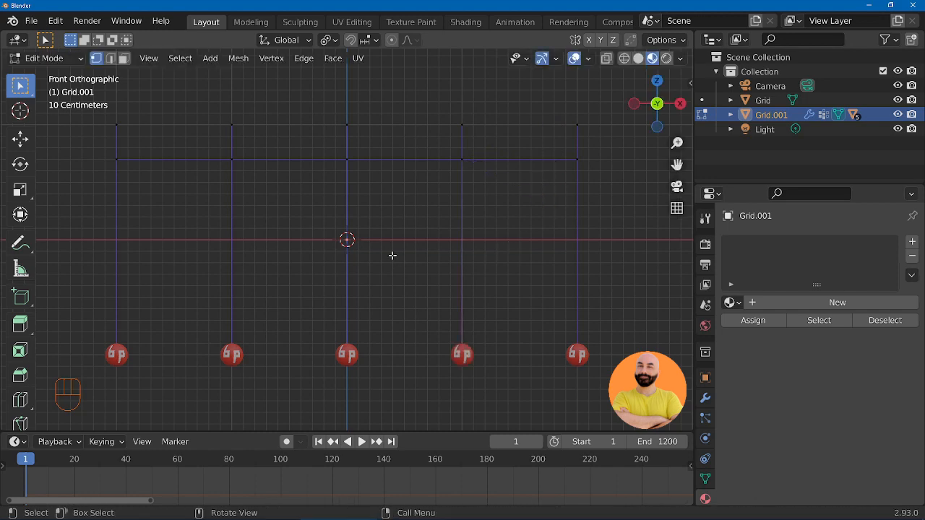
# - Snap the 3D cursor to the leftmost strand's vertex on the horizontal line, and return to Object Mode
pyautogui.hotkey('alt', 'a')
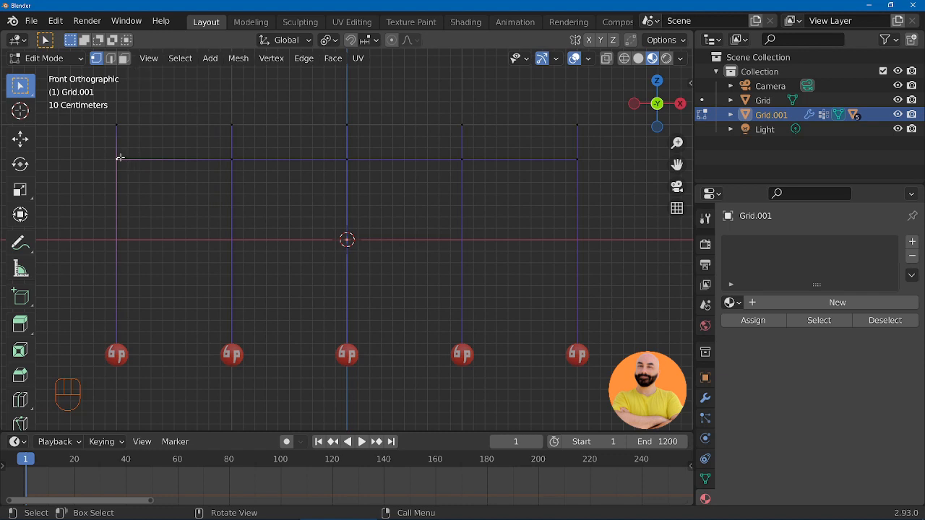
pyautogui.hotkey('shift', 's')
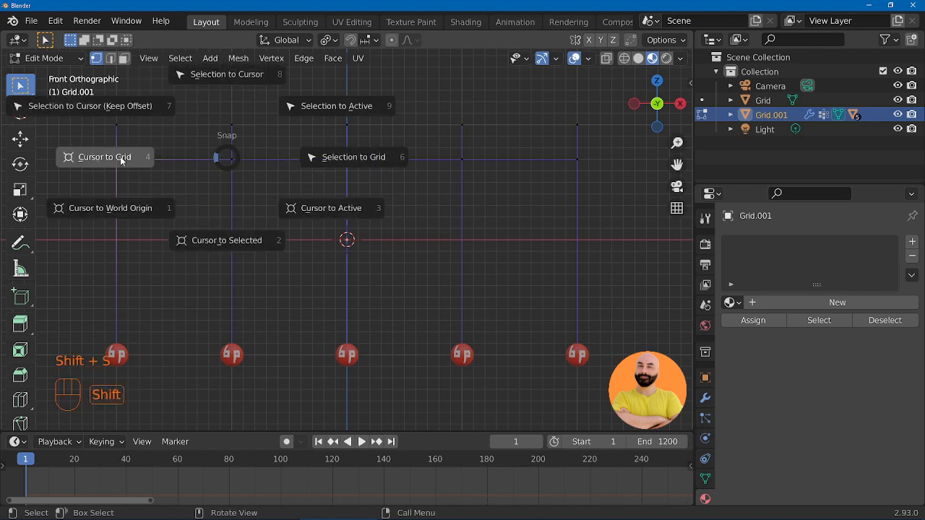
pyautogui.click(233, 247)
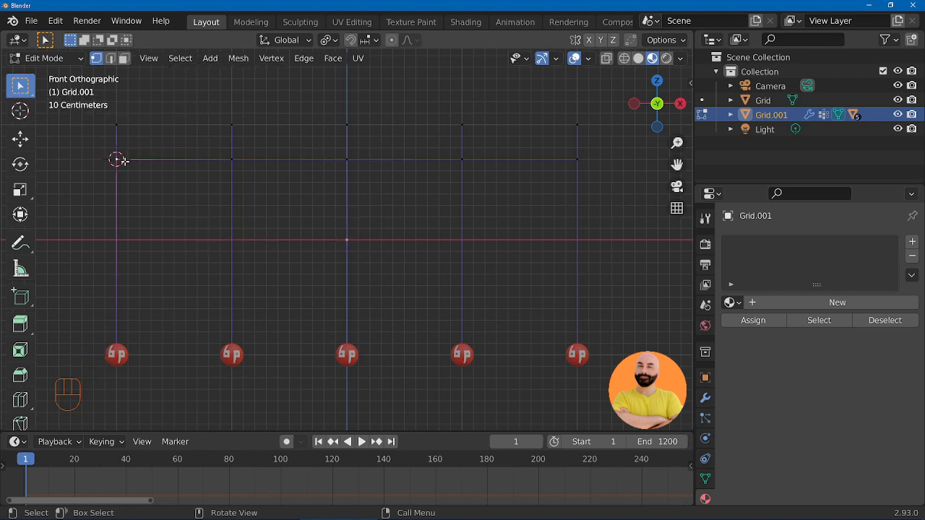
pyautogui.press('Tab')
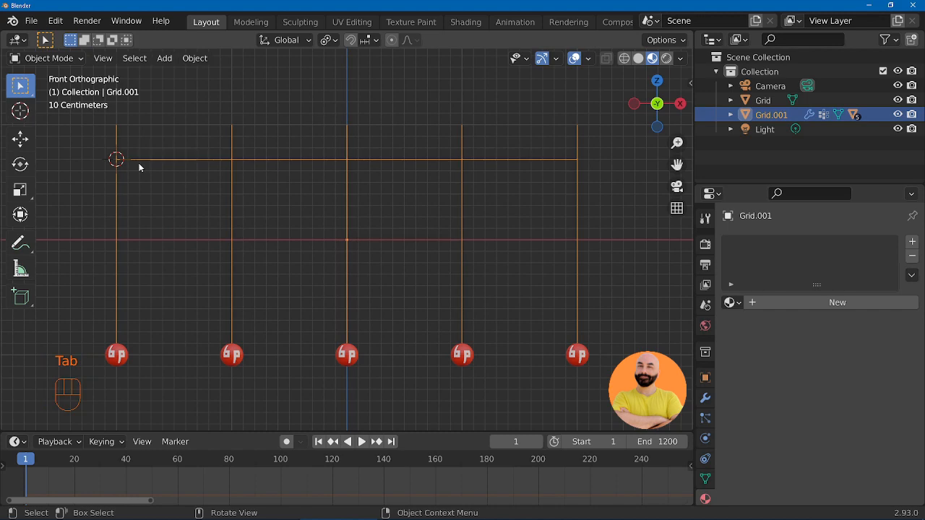
# - Add an Arrows empty at the 3D cursor and scale it to 0.3
pyautogui.hotkey('alt', 'a')
pyautogui.hotkey('shift', 'a')
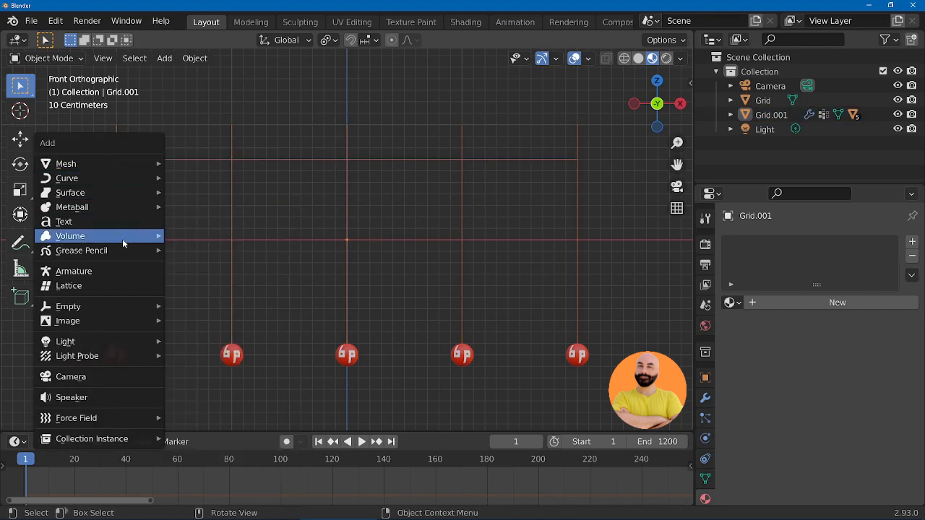
pyautogui.moveTo(159, 308)
pyautogui.click(201, 321)
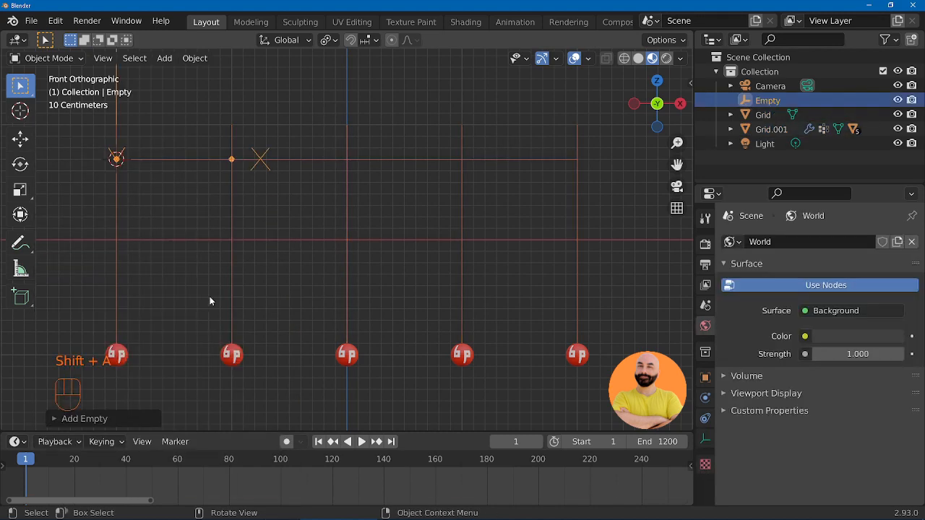
pyautogui.write('s')
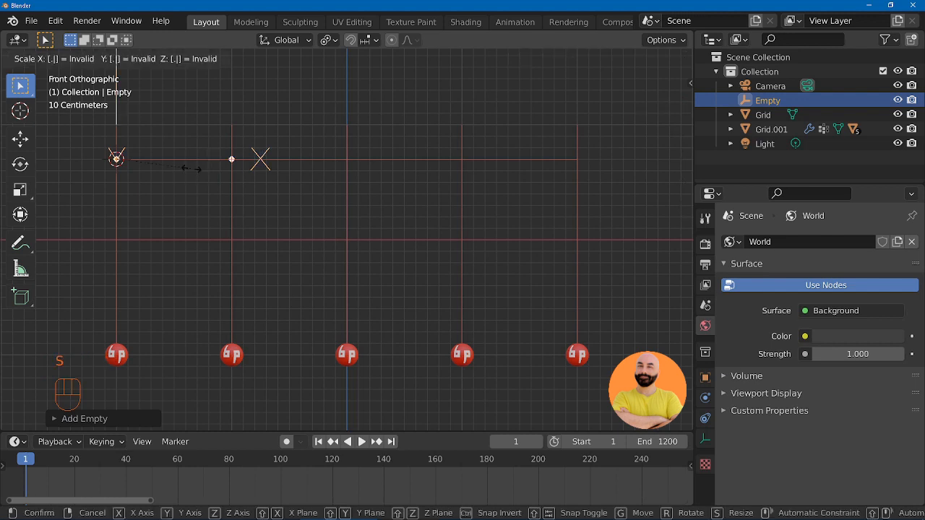
pyautogui.write('0.3')
pyautogui.press('Return')
# - Rename the empty as Empty.001
pyautogui.click(812, 99)
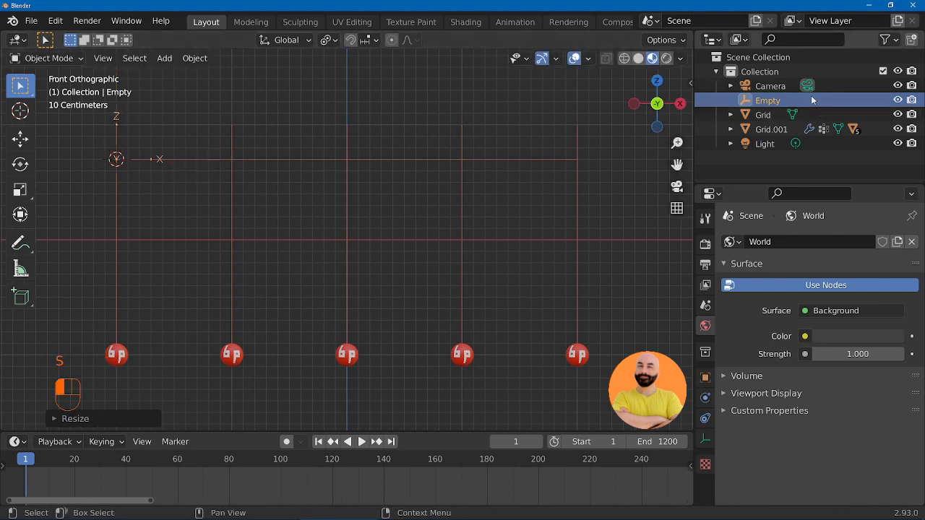
pyautogui.click(813, 100)
pyautogui.doubleClick(792, 100)
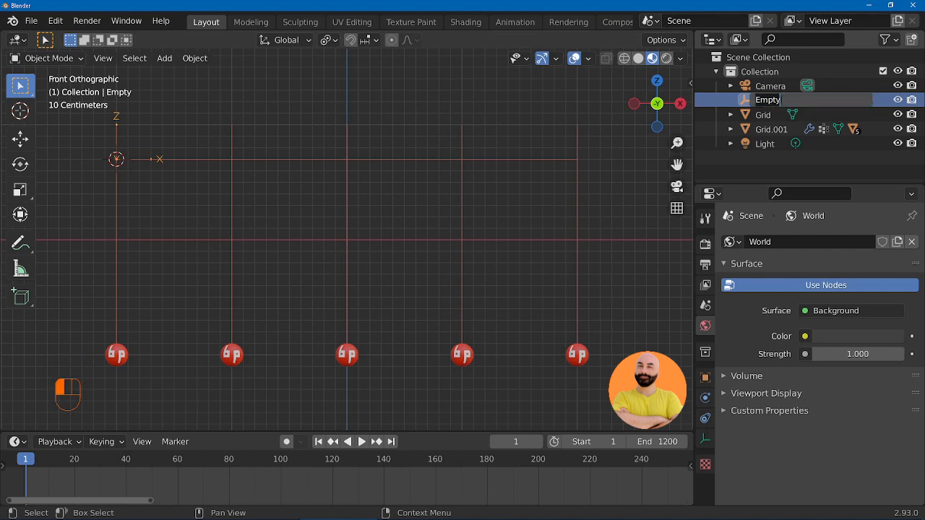
pyautogui.write('.001')
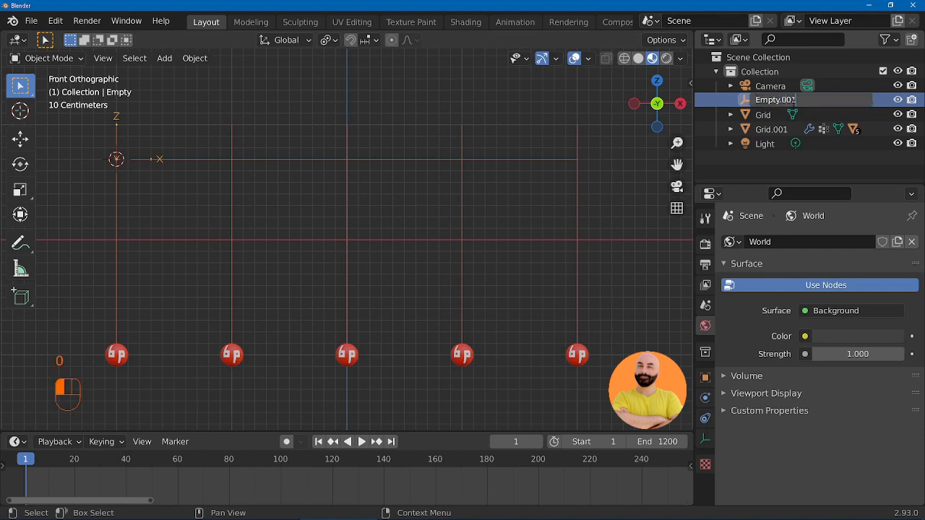
pyautogui.press('Return')
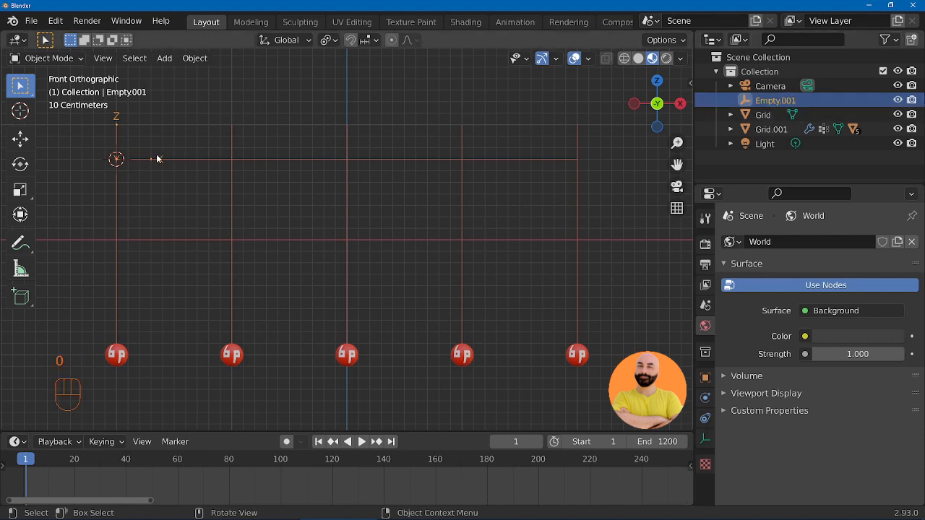
# - Duplicate the empty four times at 1 m spacing along X, snapping each copy to the next strand's junction with the horizontal line
pyautogui.press('shift')
pyautogui.hotkey('shift', 'd')
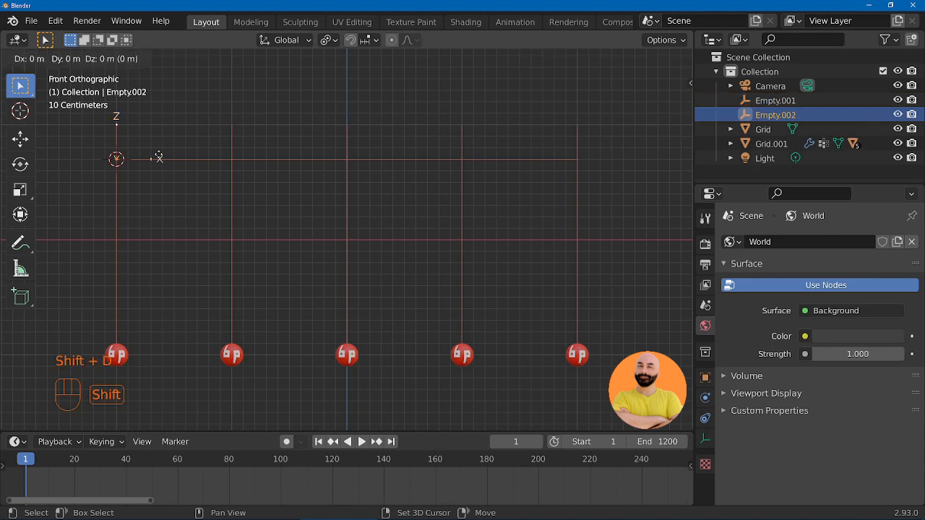
pyautogui.click(277, 159)
pyautogui.hotkey('shift', 'd')
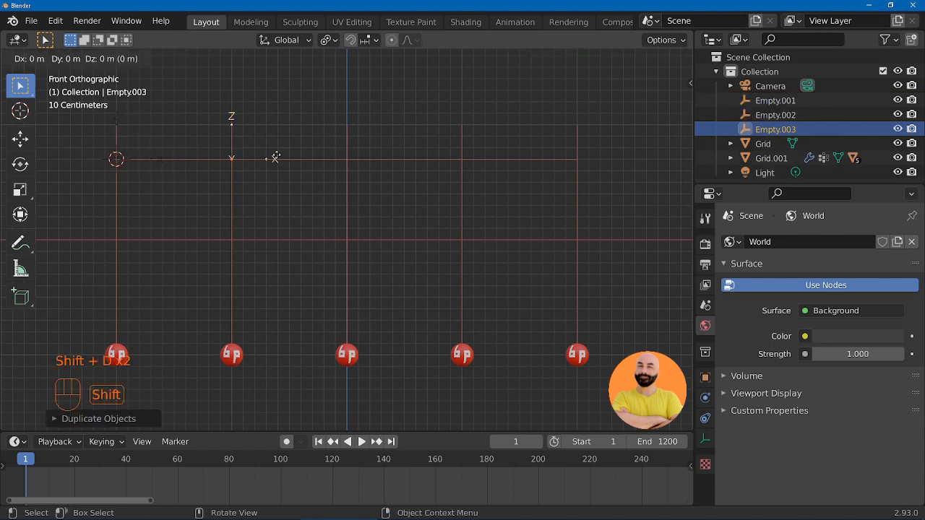
pyautogui.click(385, 157)
pyautogui.hotkey('shift', 'd')
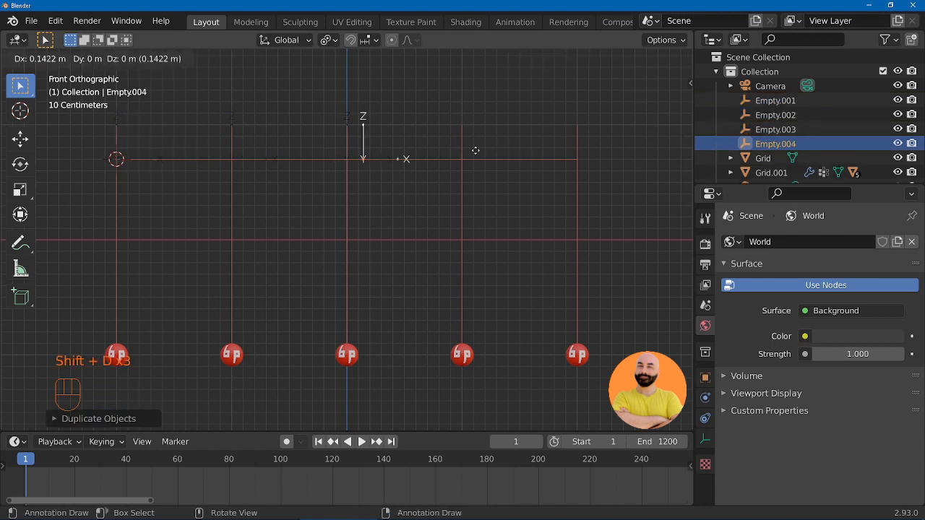
pyautogui.click(502, 152)
pyautogui.hotkey('shift', 'd')
pyautogui.press('ctrl')
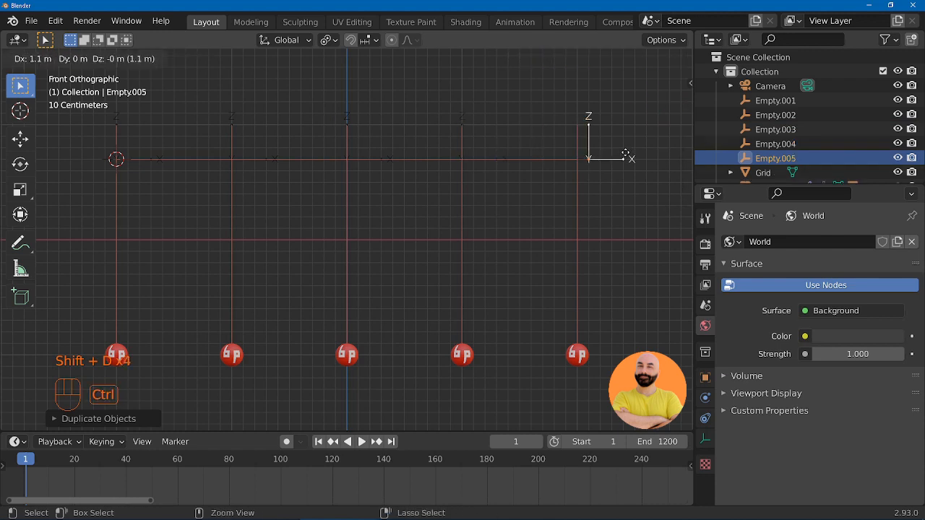
pyautogui.click(618, 157)
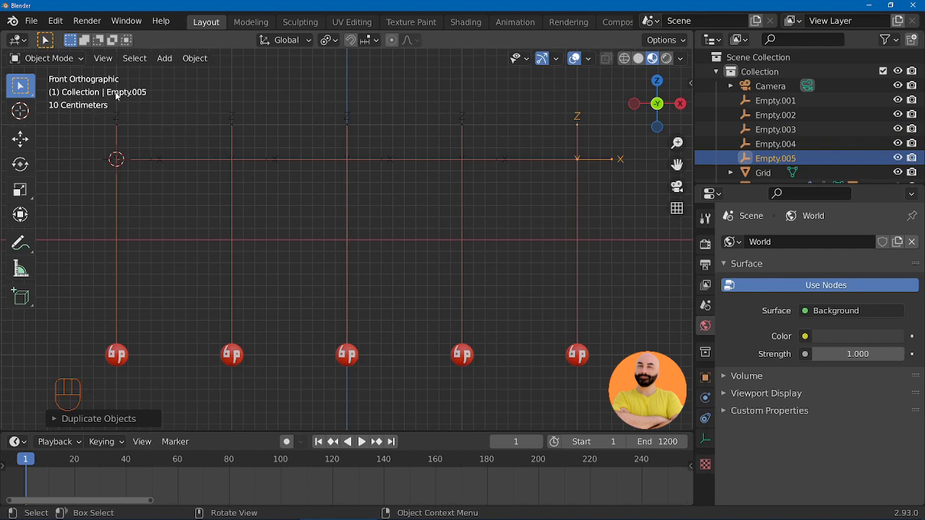
# - Select all five empties with the strand grid as the active object, and parent them to it using the Vertex option
pyautogui.press('b')
pyautogui.moveTo(78, 72); pyautogui.dragTo(617, 121)
pyautogui.keyDown('shift'); pyautogui.click(578, 214); pyautogui.keyUp('shift')
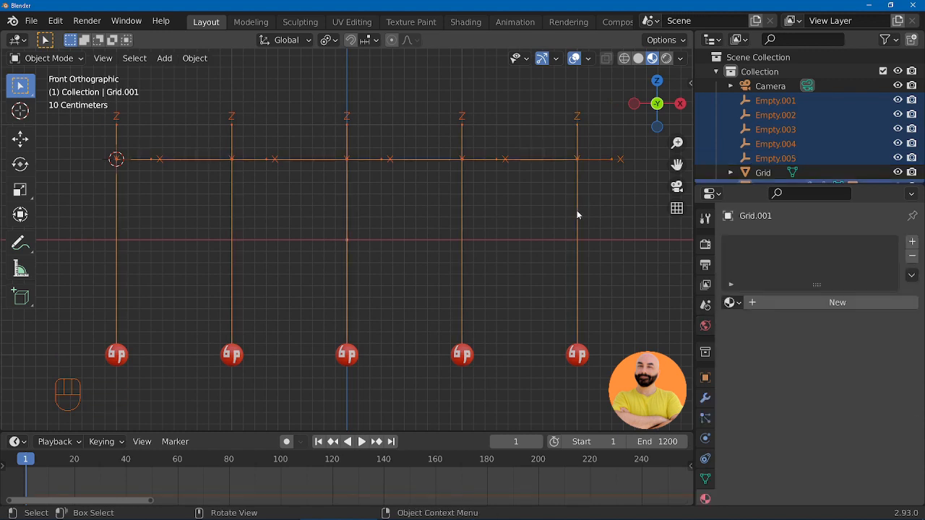
pyautogui.hotkey('ctrl', 'p')
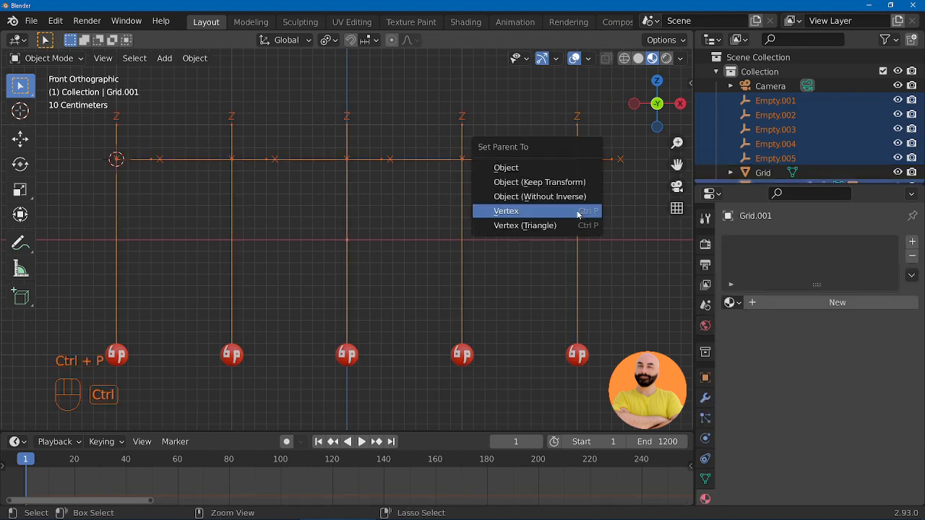
pyautogui.click(535, 211)
# - Add a Locked Track constraint to Sphere.001 with target Empty.001, track axis Z and locked axis Y
pyautogui.click(118, 356)
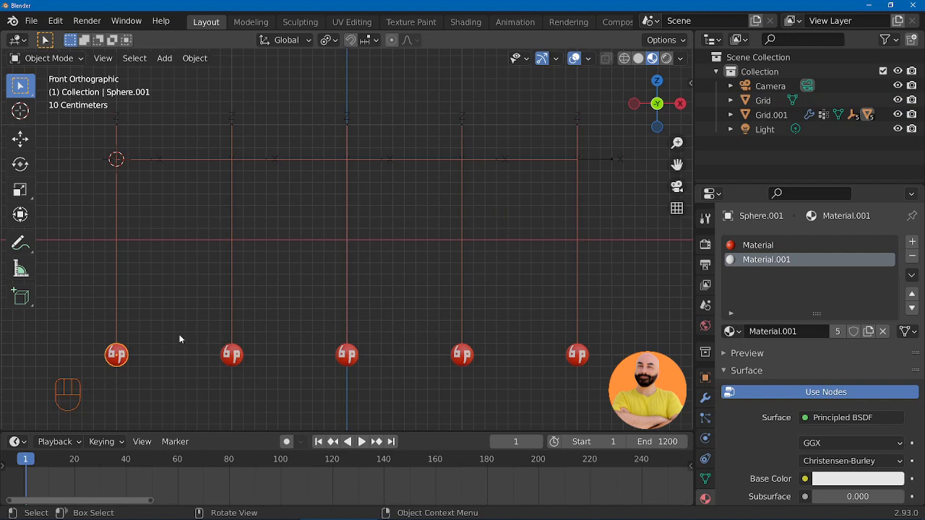
pyautogui.keyDown('shift'); pyautogui.moveTo(180, 339); pyautogui.dragTo(189, 268, button='middle'); pyautogui.keyUp('shift')
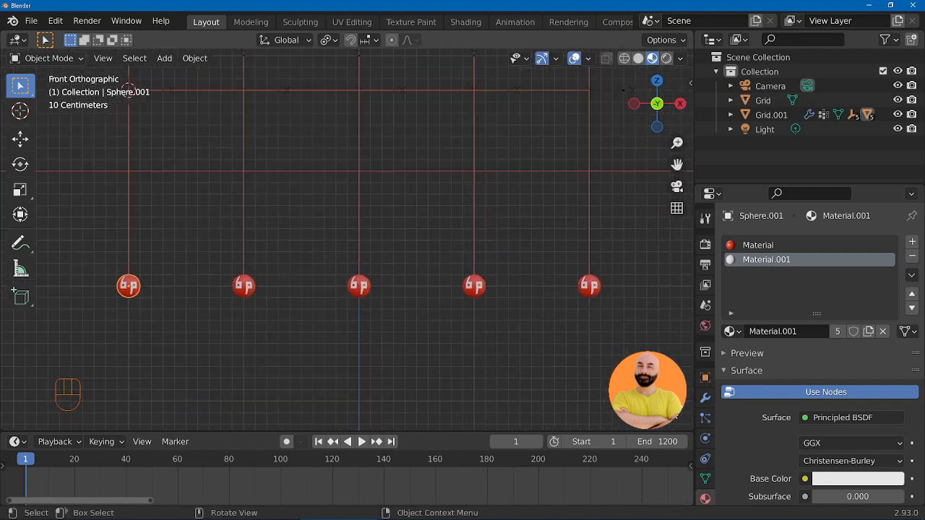
pyautogui.click(705, 459)
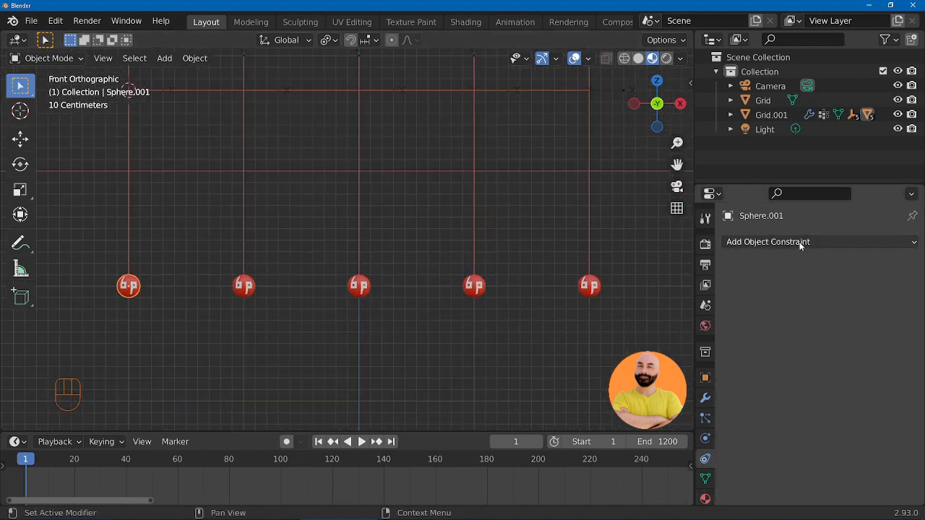
pyautogui.click(800, 243)
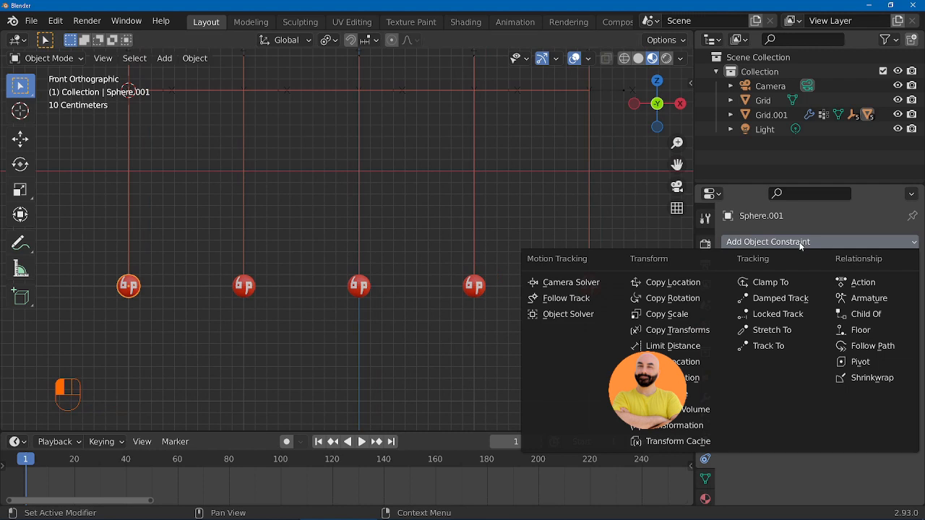
pyautogui.click(789, 316)
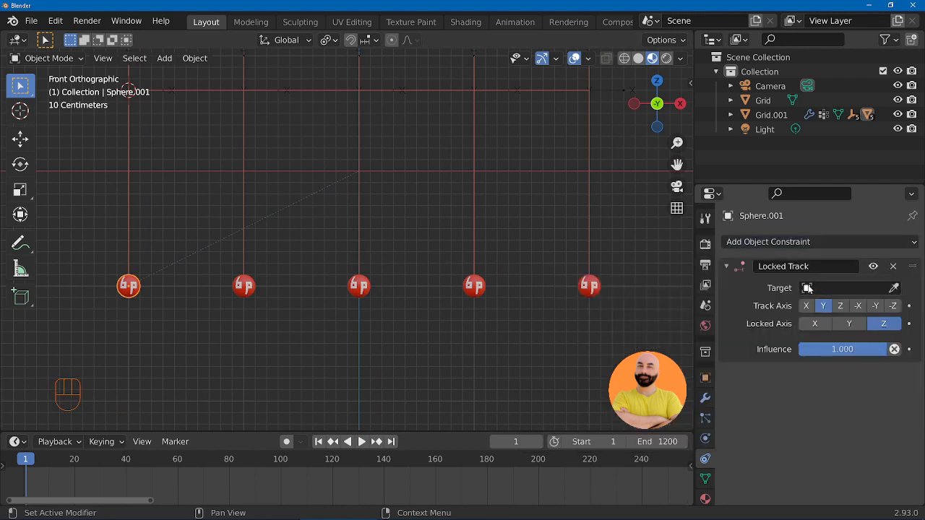
pyautogui.click(846, 287)
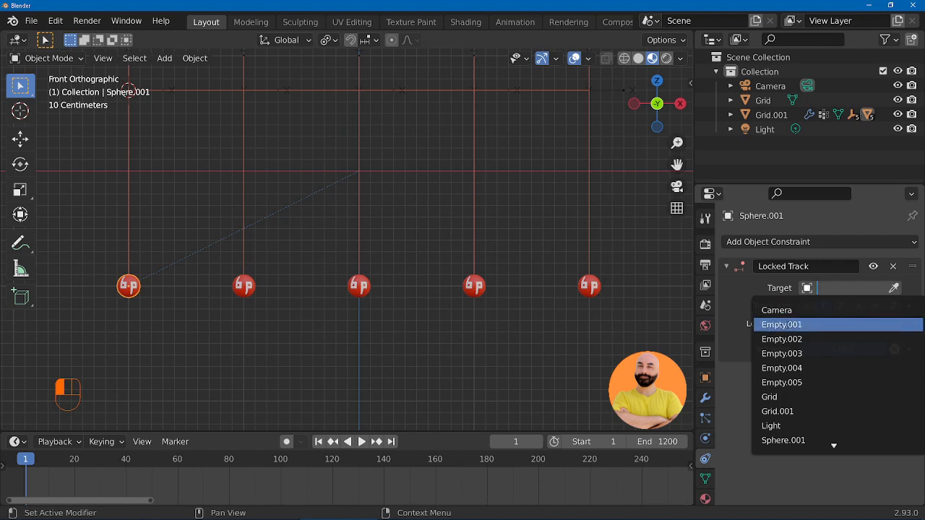
pyautogui.click(781, 325)
pyautogui.click(840, 305)
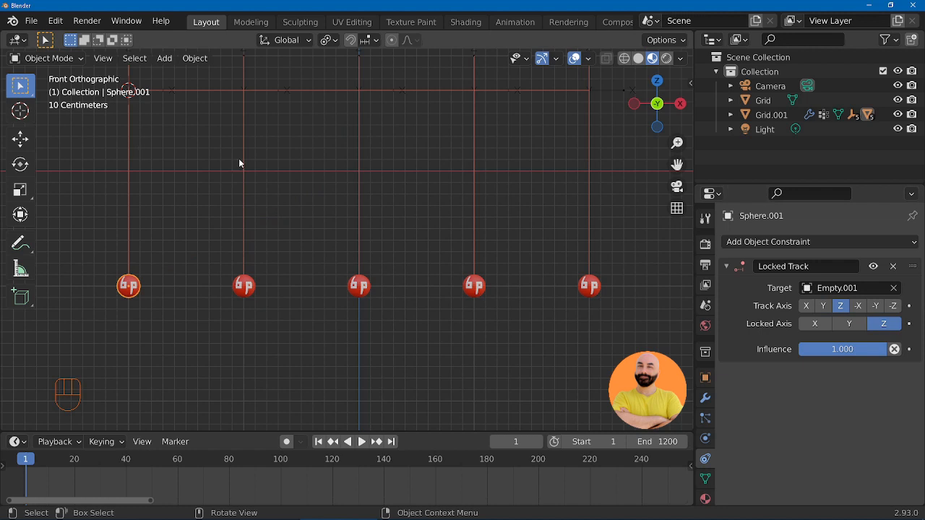
pyautogui.click(851, 326)
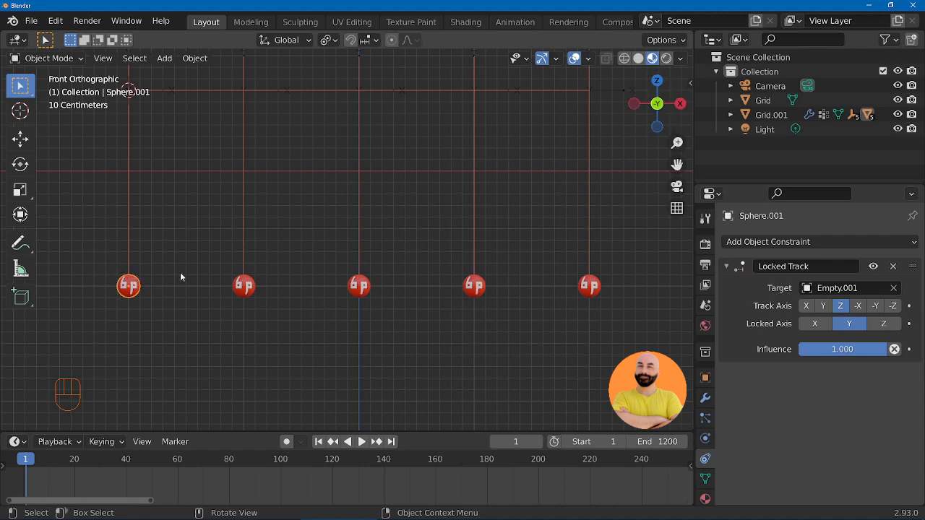
# - Add a Locked Track constraint to Sphere.002 with target Empty.002, track axis Z and locked axis Y
pyautogui.click(244, 286)
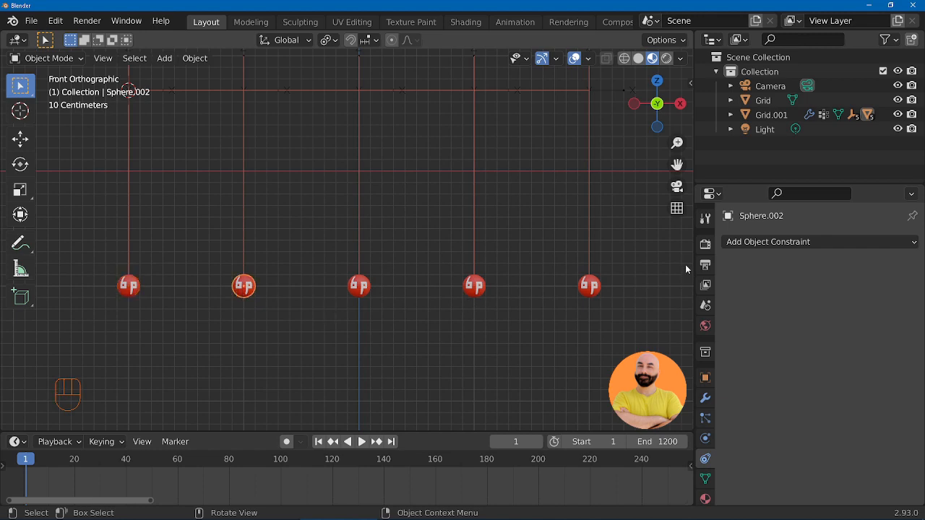
pyautogui.click(738, 243)
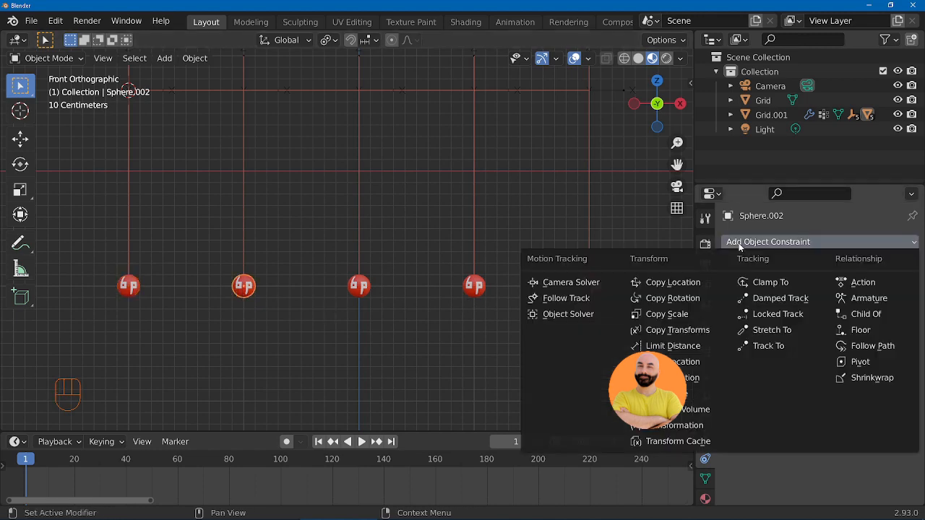
pyautogui.click(765, 318)
pyautogui.click(813, 288)
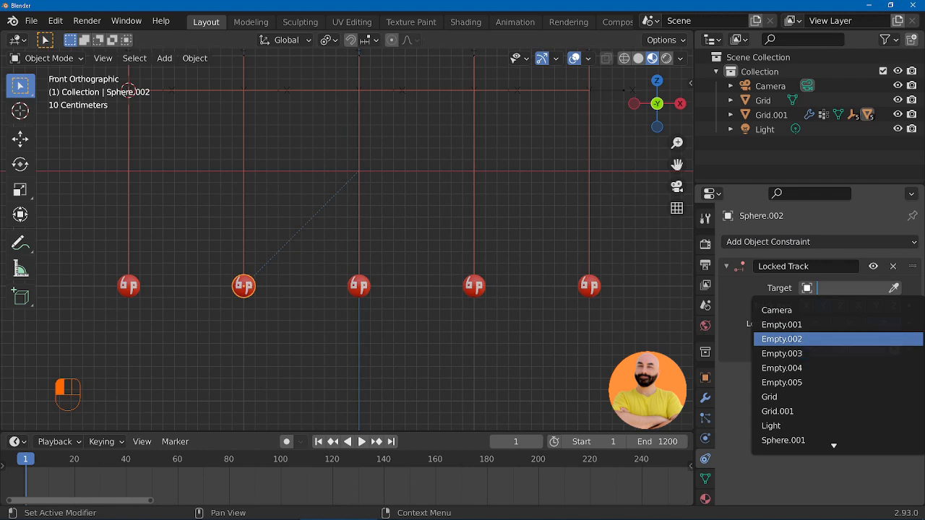
pyautogui.click(787, 339)
pyautogui.click(840, 306)
pyautogui.click(849, 323)
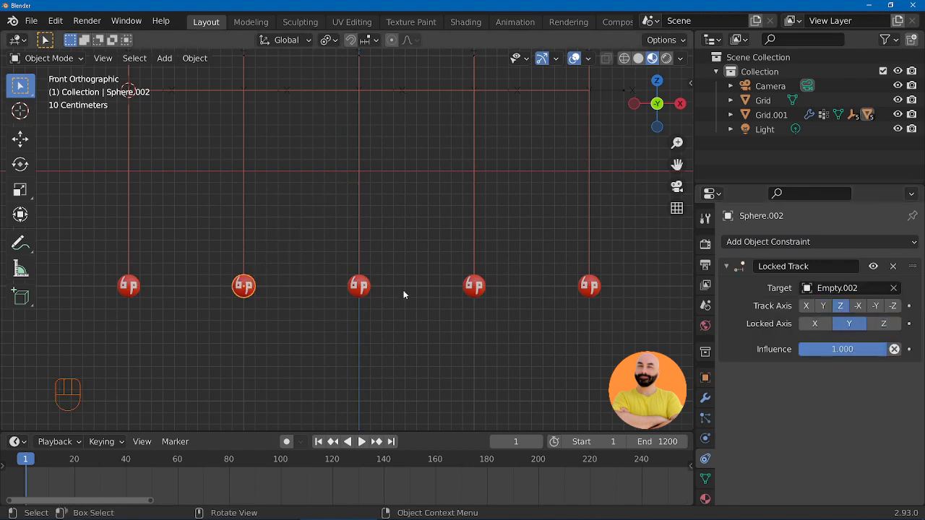
# - Add a Locked Track constraint to Sphere.003 with target Empty.003, track axis Z and locked axis Y
pyautogui.click(359, 286)
pyautogui.click(795, 242)
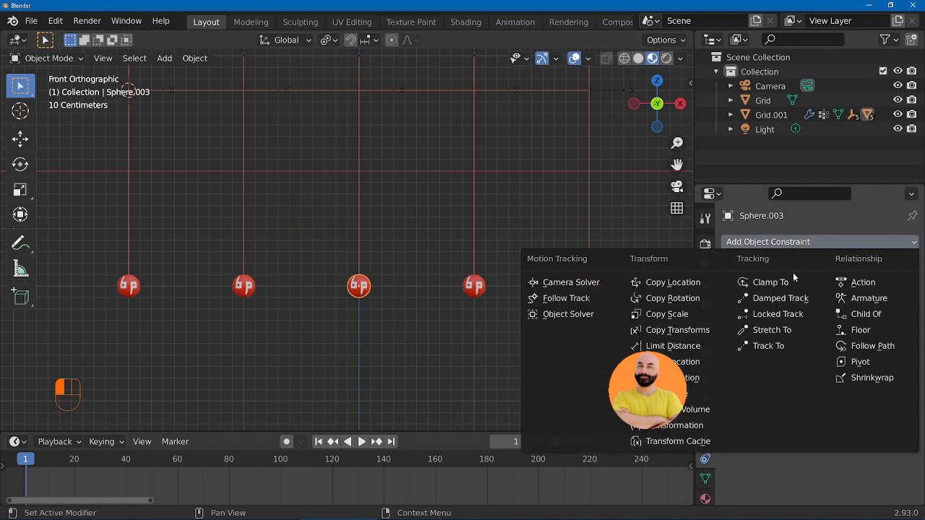
pyautogui.click(778, 316)
pyautogui.click(810, 289)
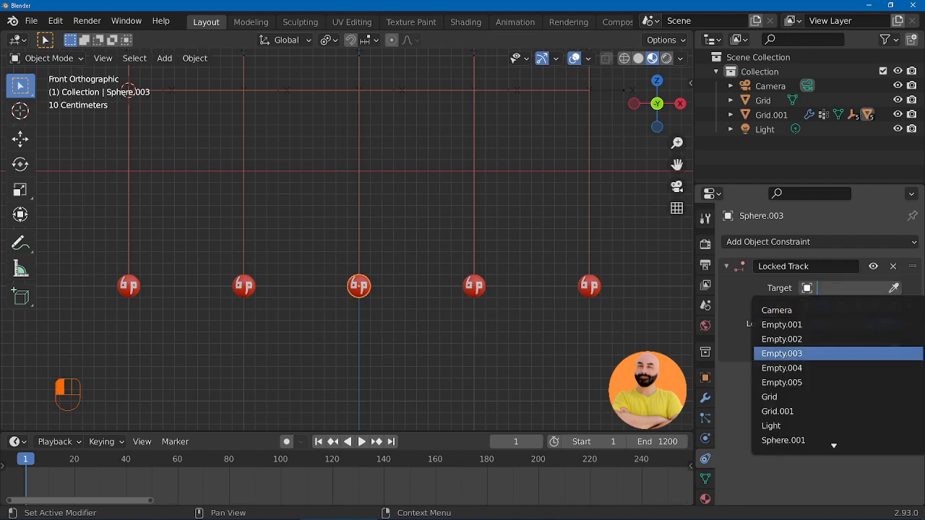
pyautogui.click(782, 353)
pyautogui.click(840, 305)
pyautogui.click(849, 323)
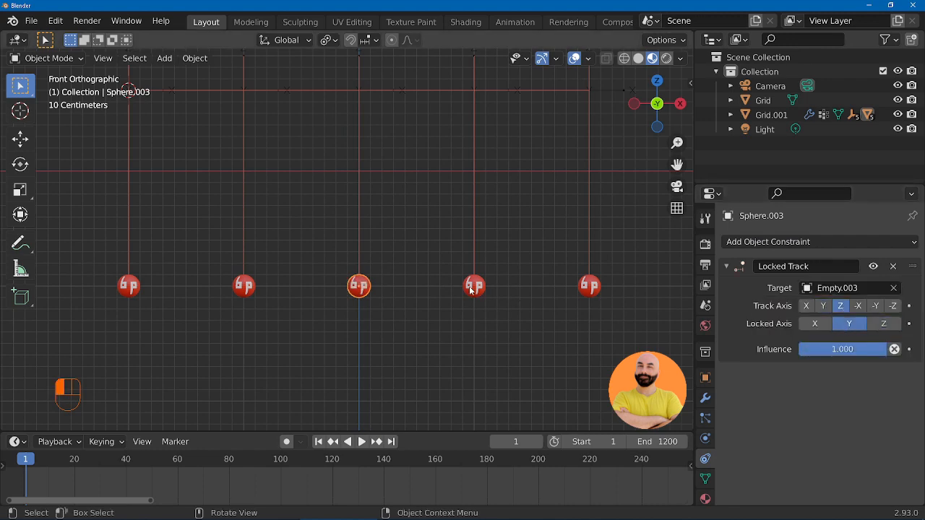
# - Add a Locked Track constraint to Sphere.004 with target Empty.004, track axis Z and locked axis Y
pyautogui.click(473, 287)
pyautogui.click(795, 242)
pyautogui.click(781, 316)
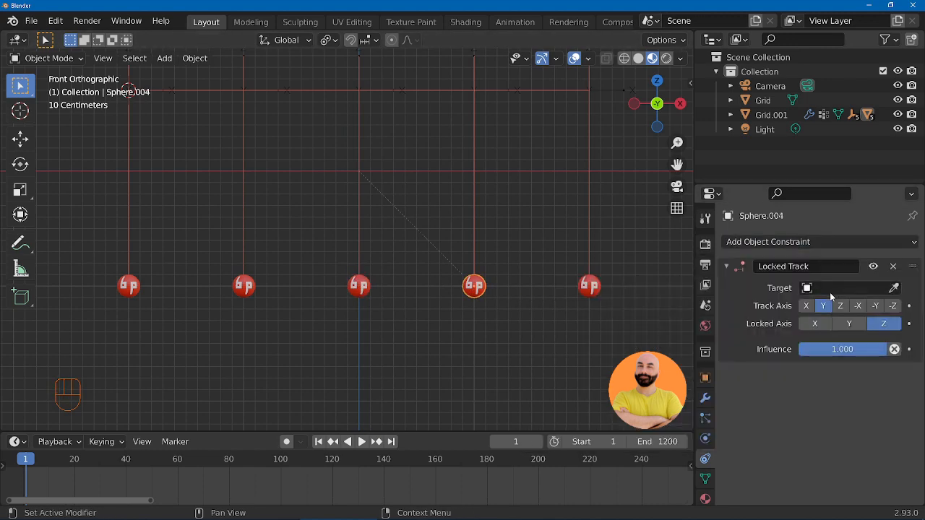
pyautogui.click(830, 289)
pyautogui.click(803, 367)
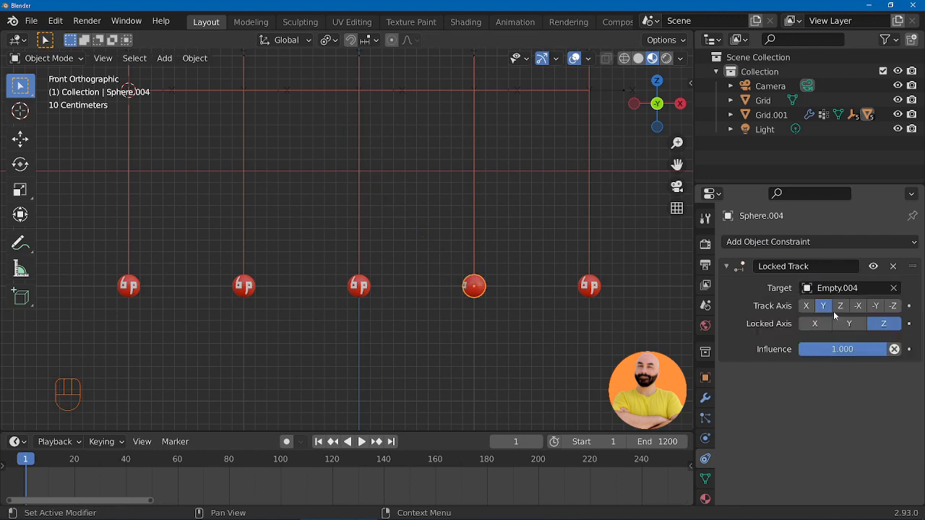
pyautogui.click(840, 306)
pyautogui.click(849, 323)
# - Add a Locked Track constraint to Sphere.005 with target Empty.005, track axis Z and locked axis Y
pyautogui.click(590, 287)
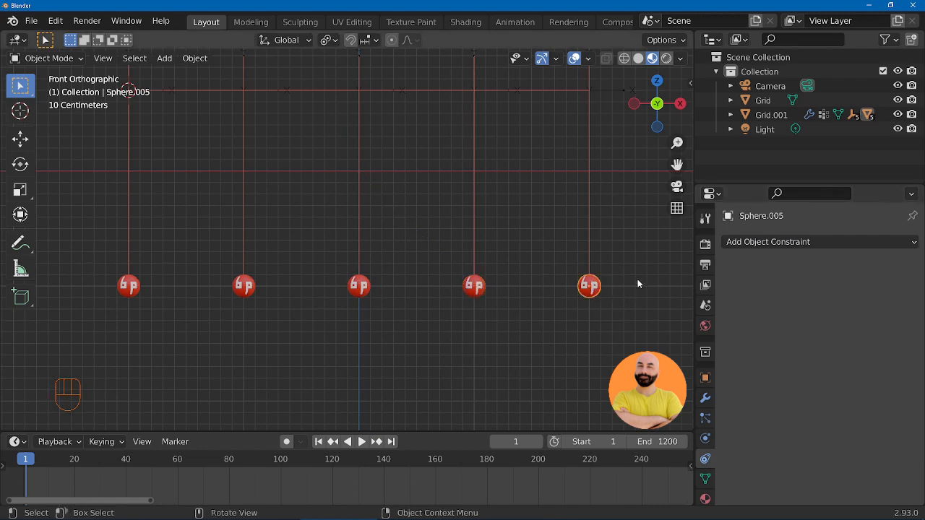
pyautogui.click(770, 242)
pyautogui.click(779, 315)
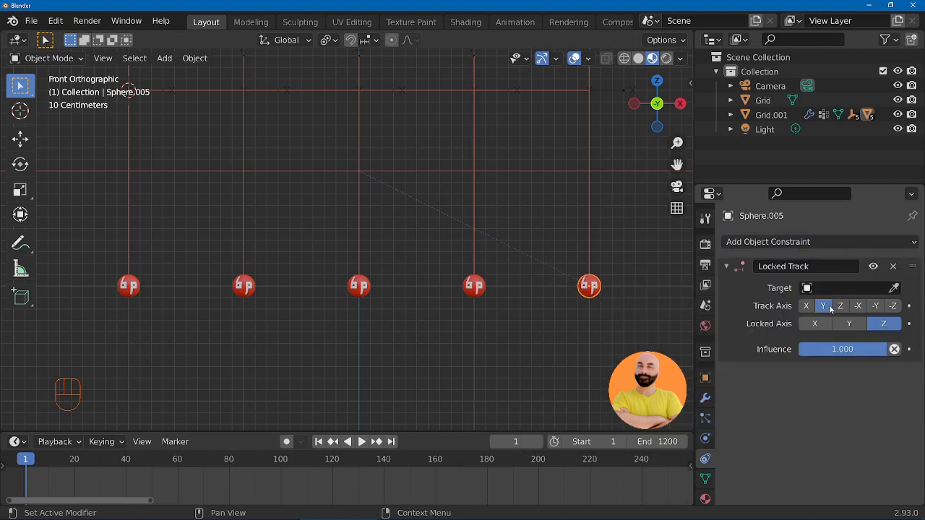
pyautogui.click(830, 288)
pyautogui.click(803, 382)
pyautogui.click(840, 305)
pyautogui.click(849, 324)
# - Open the strand grid Grid.001 in Edit Mode with edge selection active
pyautogui.scroll(-1, 321, 250)
pyautogui.scroll(-1, 321, 251)
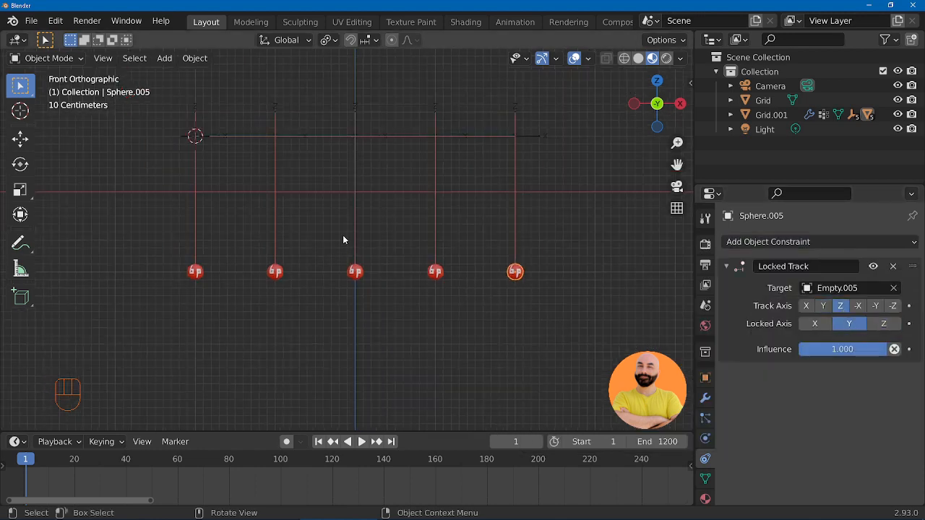
pyautogui.press('Tab')
pyautogui.press('Tab')
pyautogui.click(435, 217)
pyautogui.keyDown('shift'); pyautogui.moveTo(336, 229); pyautogui.dragTo(367, 242, button='middle'); pyautogui.keyUp('shift')
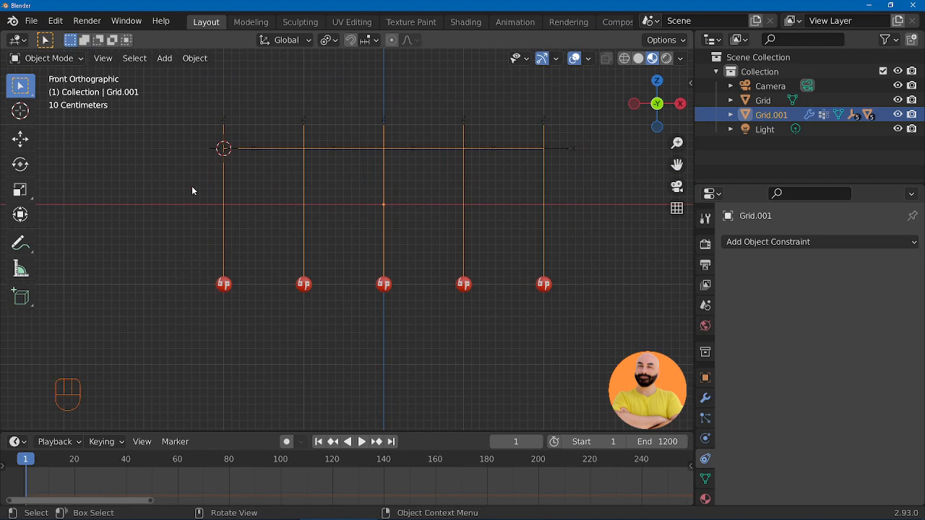
pyautogui.press('Tab')
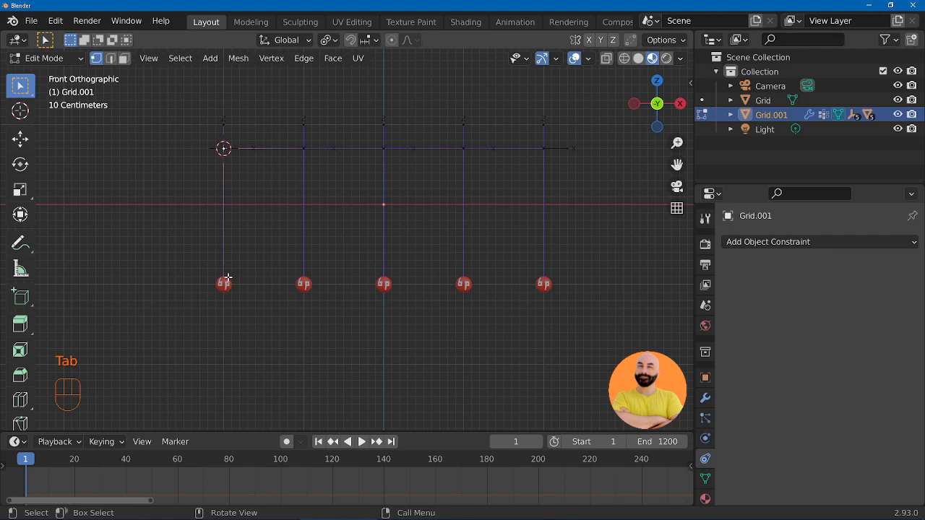
pyautogui.click(110, 58)
# - Rotate the first strand's lower edge 25° outward around the 3D cursor, using the 3D Cursor as transform pivot point
pyautogui.click(224, 217)
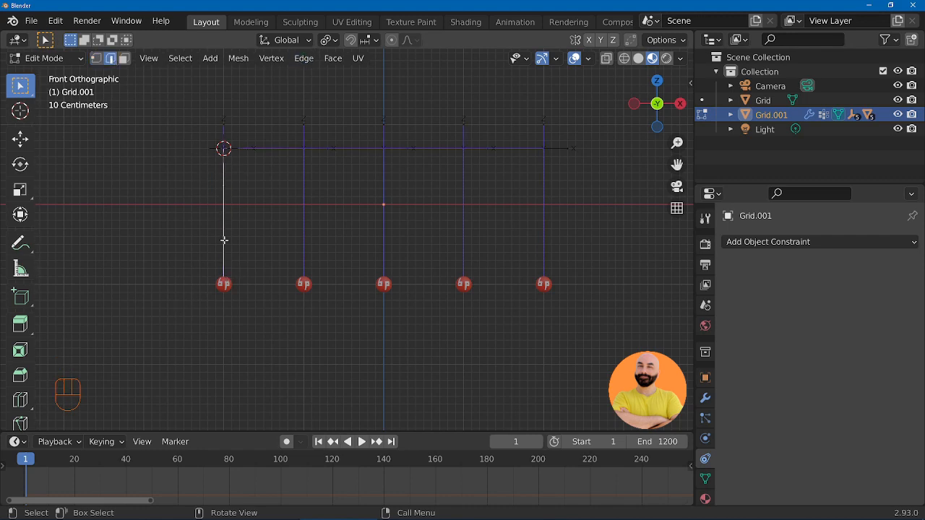
pyautogui.click(329, 40)
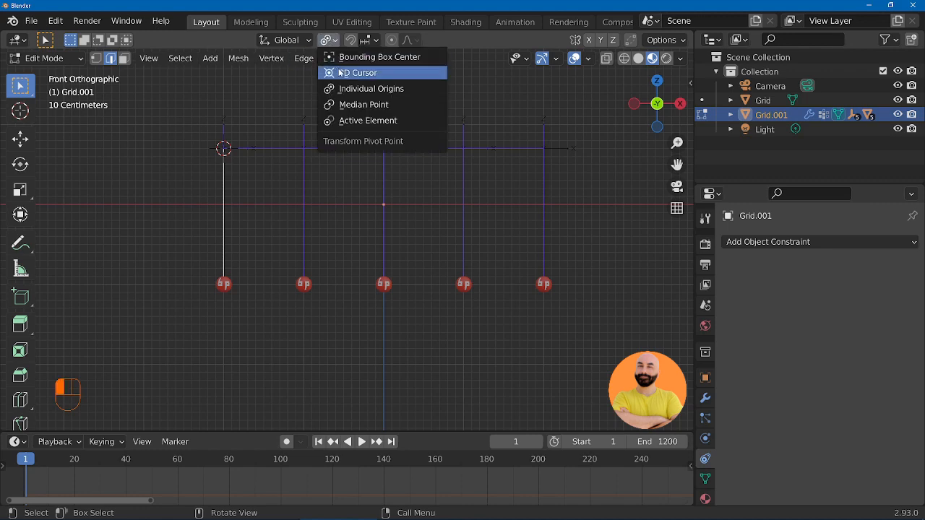
pyautogui.click(372, 75)
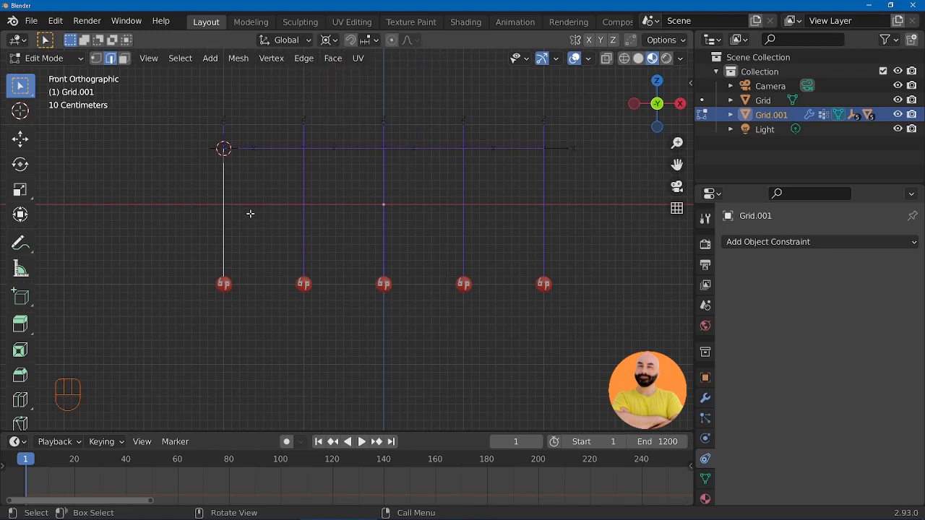
pyautogui.write('r')
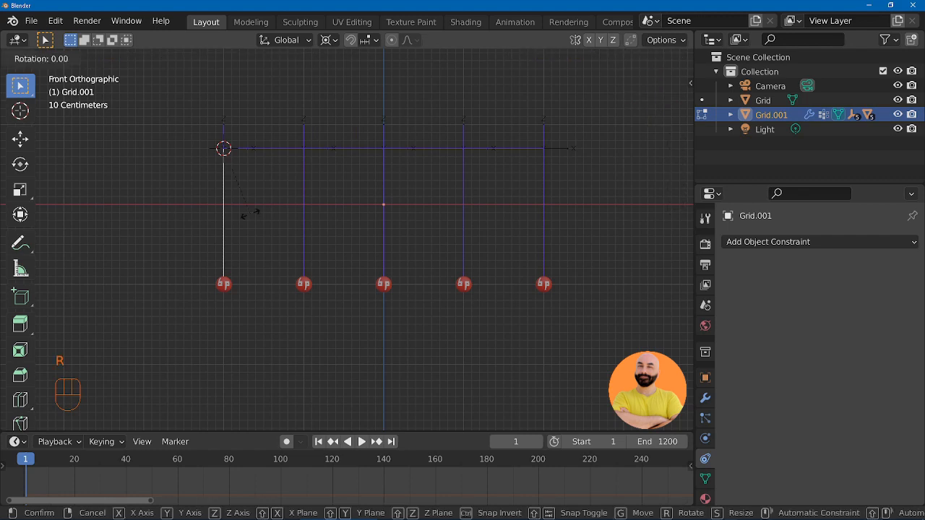
pyautogui.write('25')
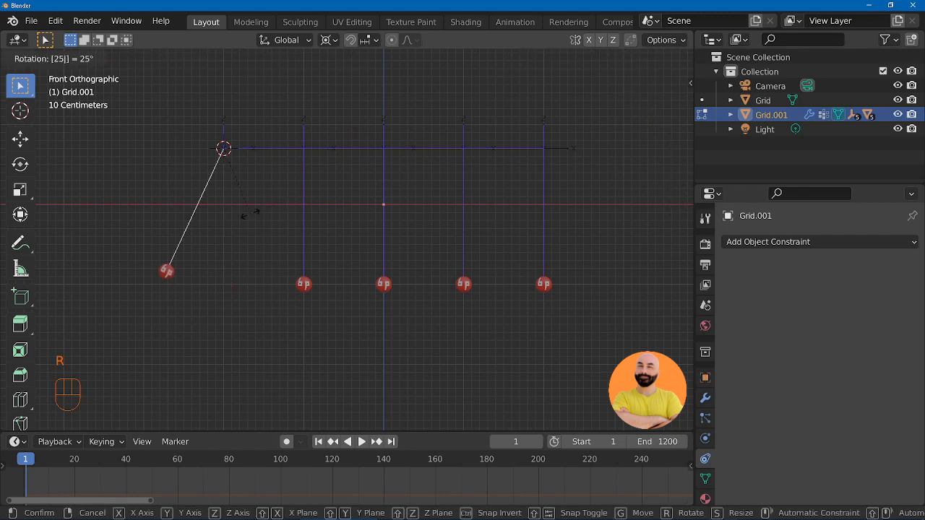
pyautogui.press('Return')
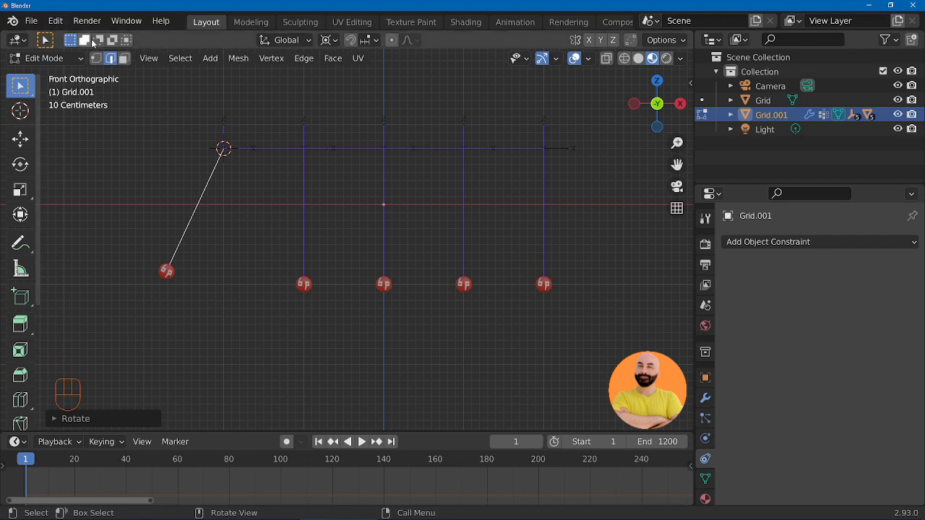
# - In vertex selection, raise the second strand's bottom vertex about 0.9 m and lower the third strand's about 1 m along Z
pyautogui.press('1')
pyautogui.click(306, 284)
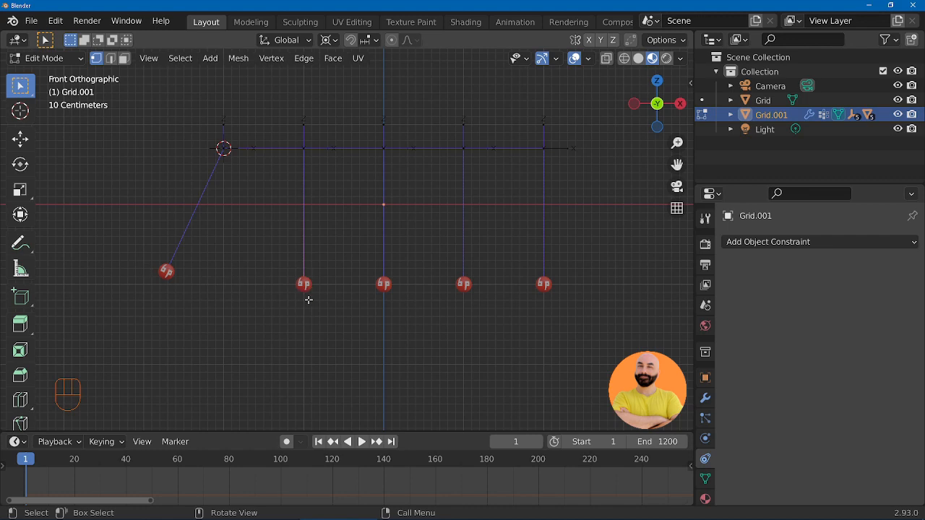
pyautogui.press('g')
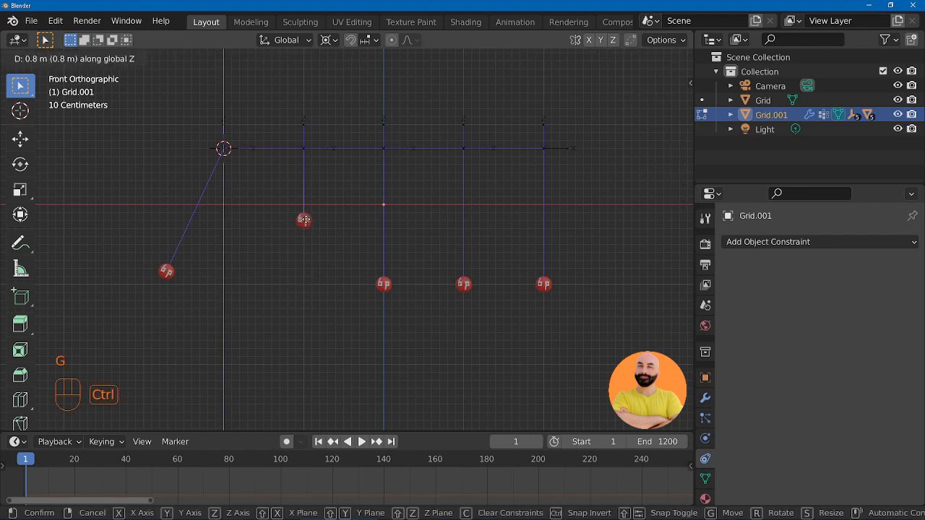
pyautogui.keyDown('ctrl'); pyautogui.click(305, 212); pyautogui.keyUp('ctrl')
pyautogui.click(384, 284)
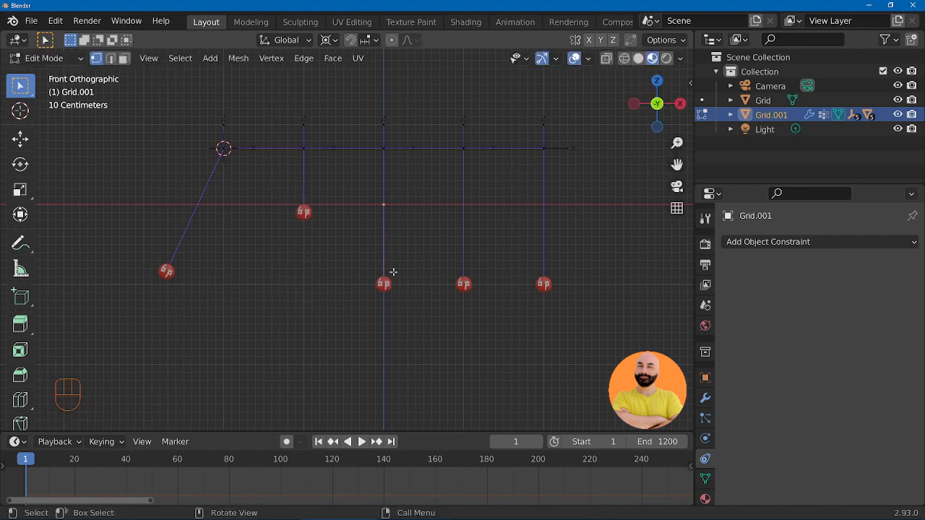
pyautogui.press('g')
pyautogui.keyDown('ctrl'); pyautogui.click(394, 349); pyautogui.keyUp('ctrl')
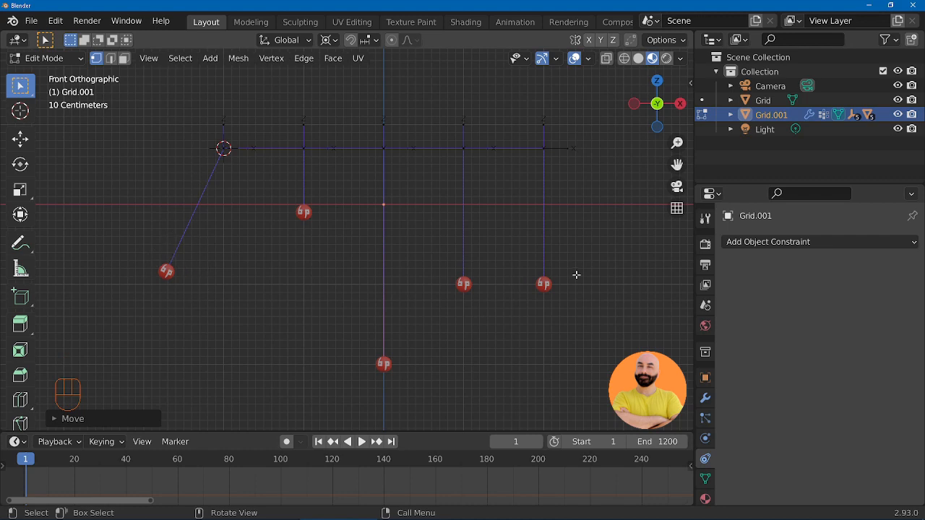
# - Raise the fifth strand's bottom vertex 1.3 m along Z in snapped increments, and return to Object Mode
pyautogui.press('g')
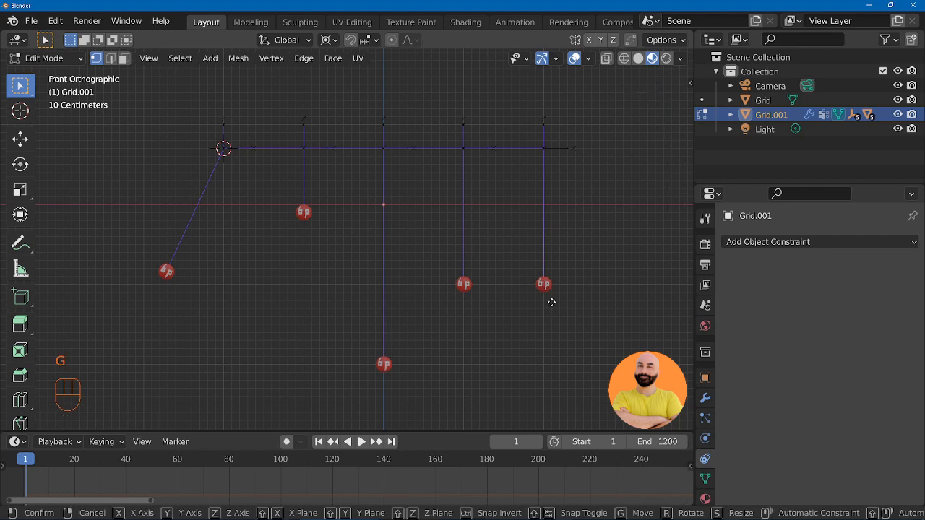
pyautogui.press('z')
pyautogui.press('ctrl')
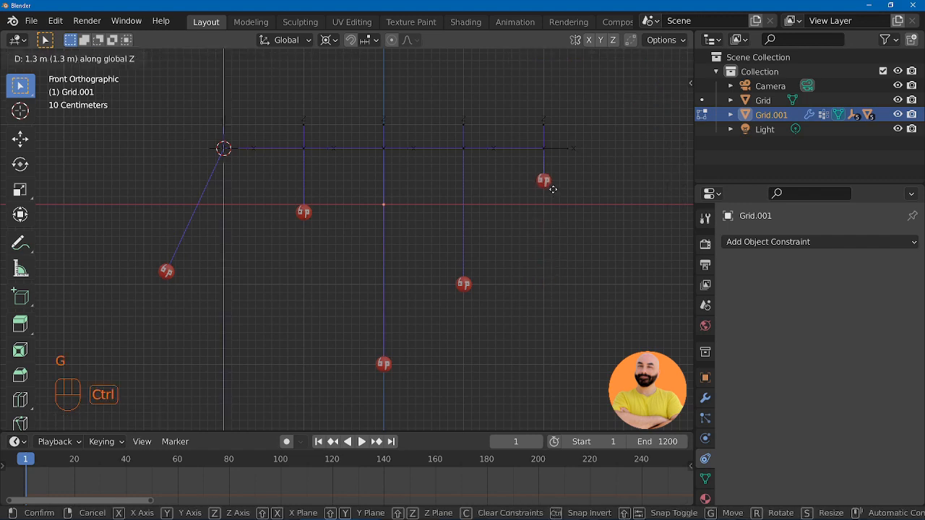
pyautogui.click(553, 199)
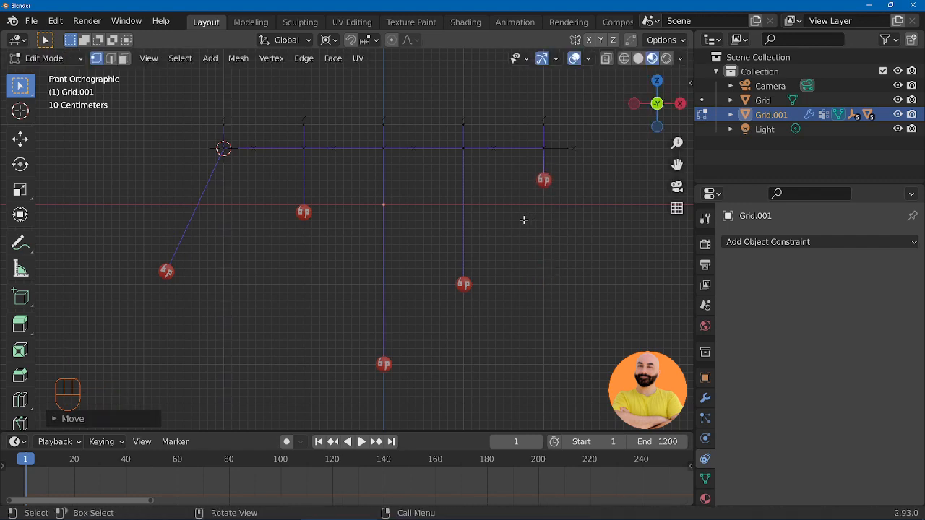
pyautogui.press('Tab')
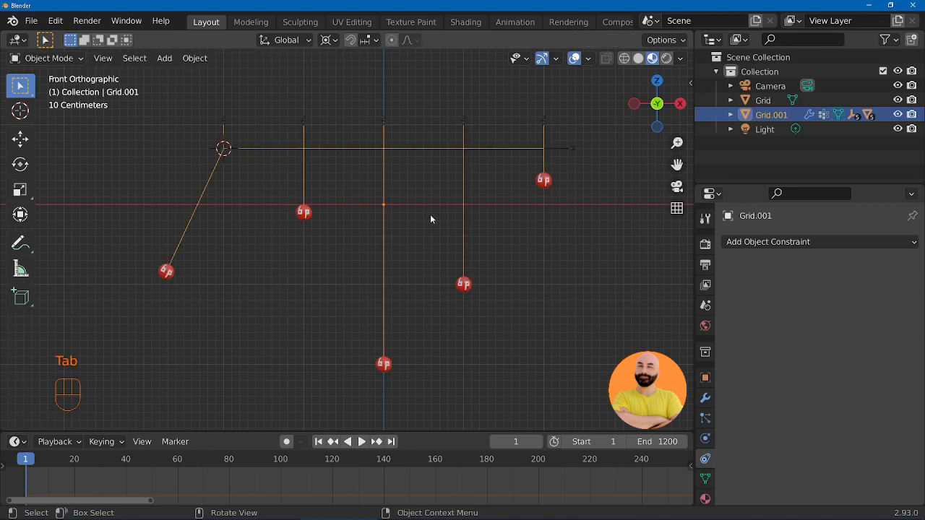
# - Play the animation from frame 1 to check how the strands and balls swing
pyautogui.scroll(1, 430, 217)
pyautogui.press('space')
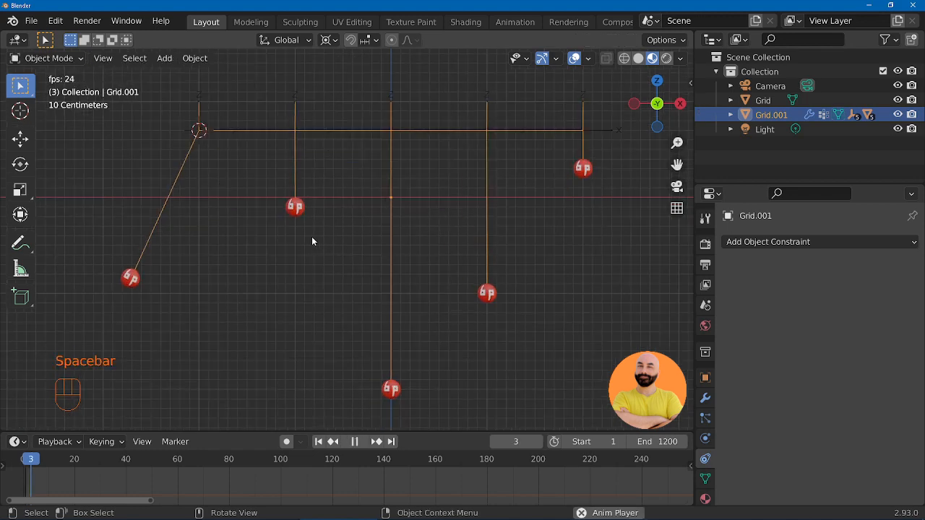